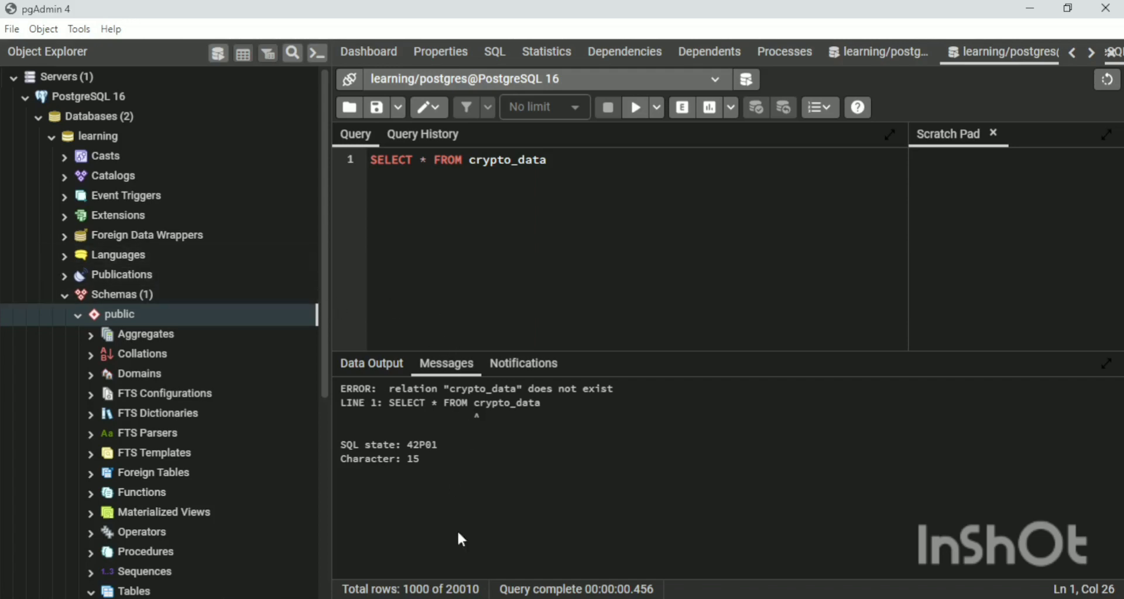
Switch to File Explorer and open the Project 4 folder in Documents.
{"action": "left_click", "coordinate": [416, 538]}
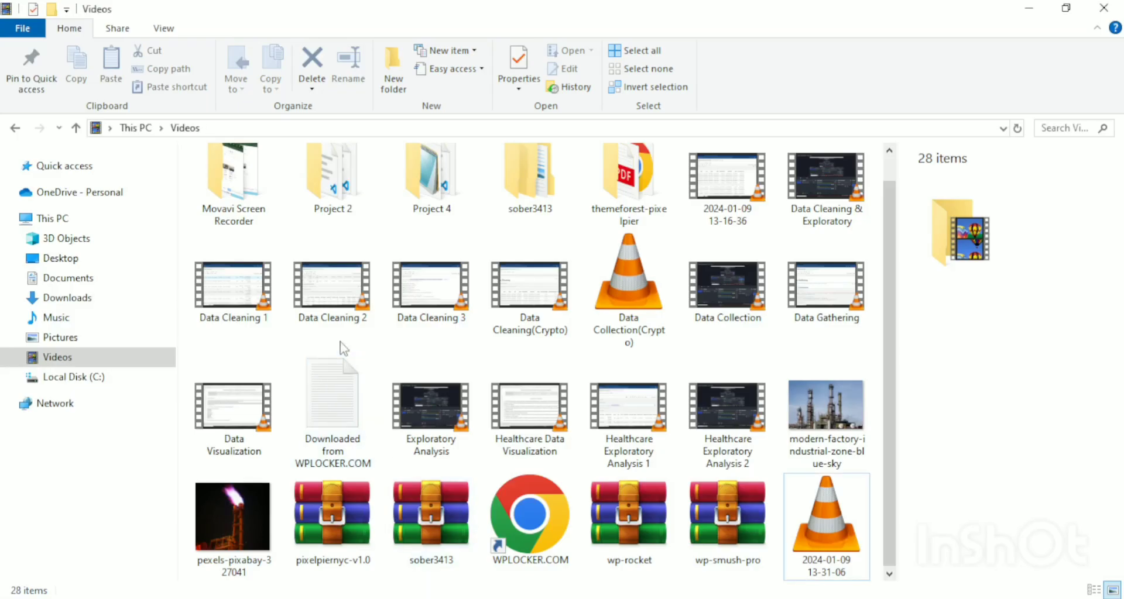
{"action": "left_click", "coordinate": [69, 279]}
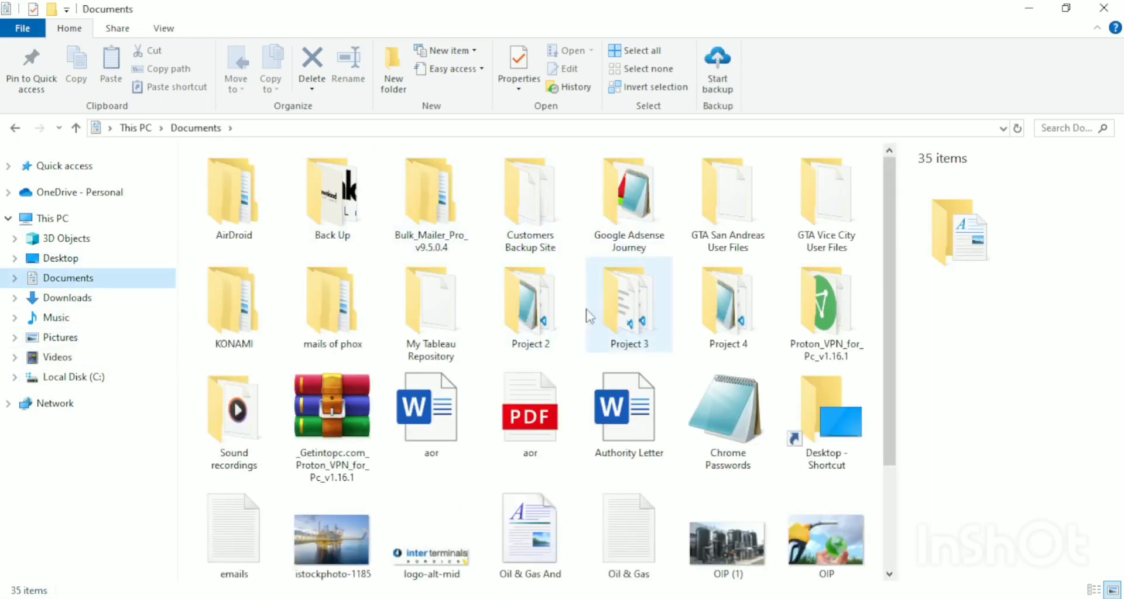
{"action": "double_click", "coordinate": [726, 308]}
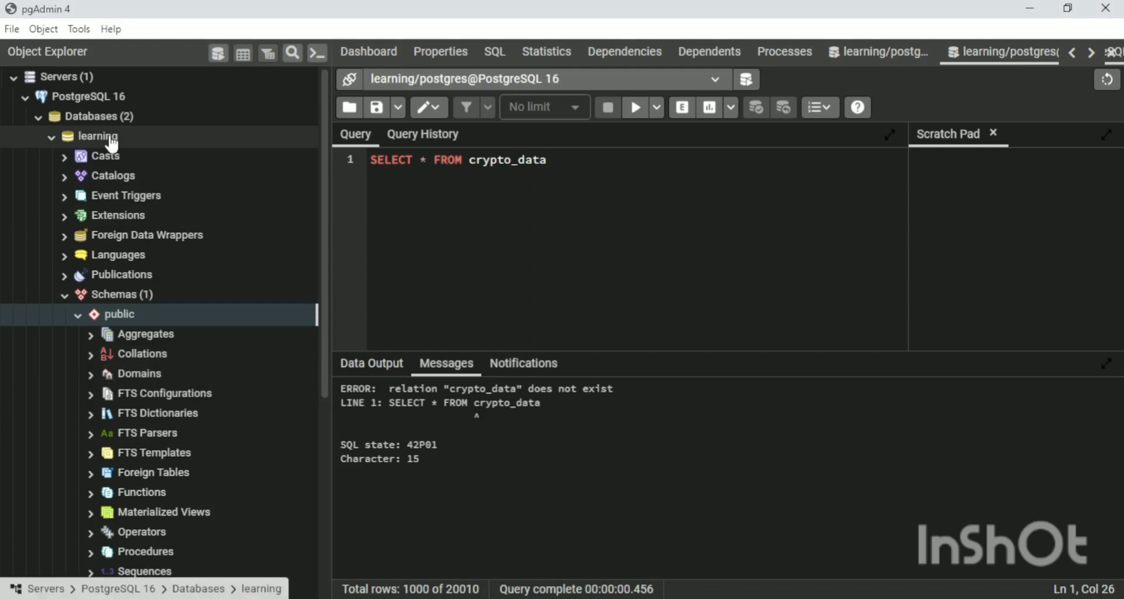
Switch to pgAdmin, refresh the learning database and check the Tables node under its public schema.
{"action": "scroll", "coordinate": [285, 274], "scroll_direction": "down", "scroll_amount": 5}
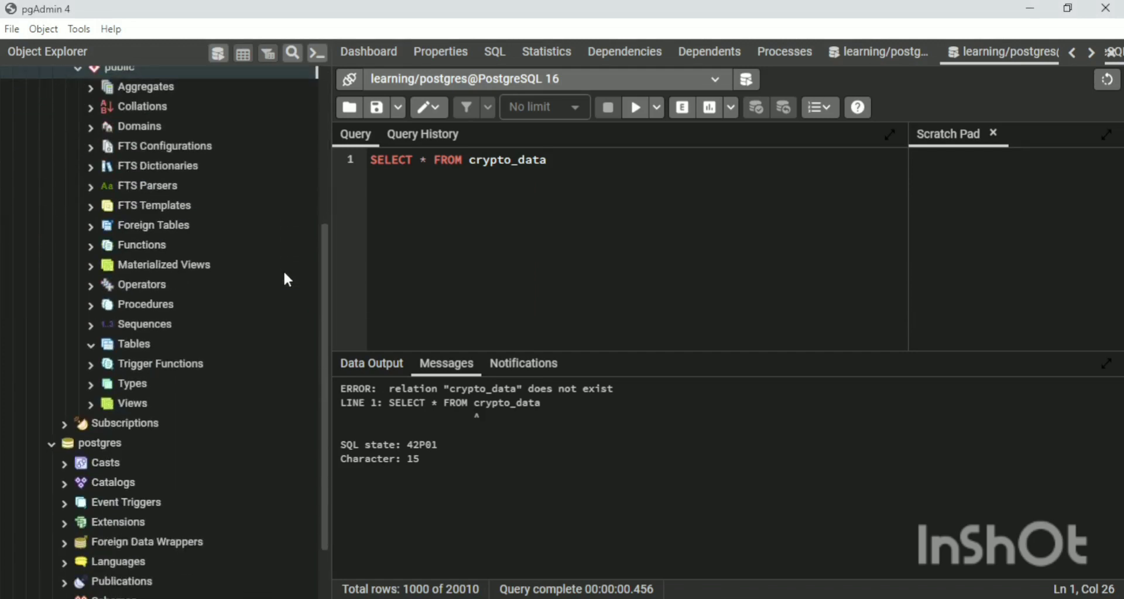
{"action": "left_click", "coordinate": [93, 345]}
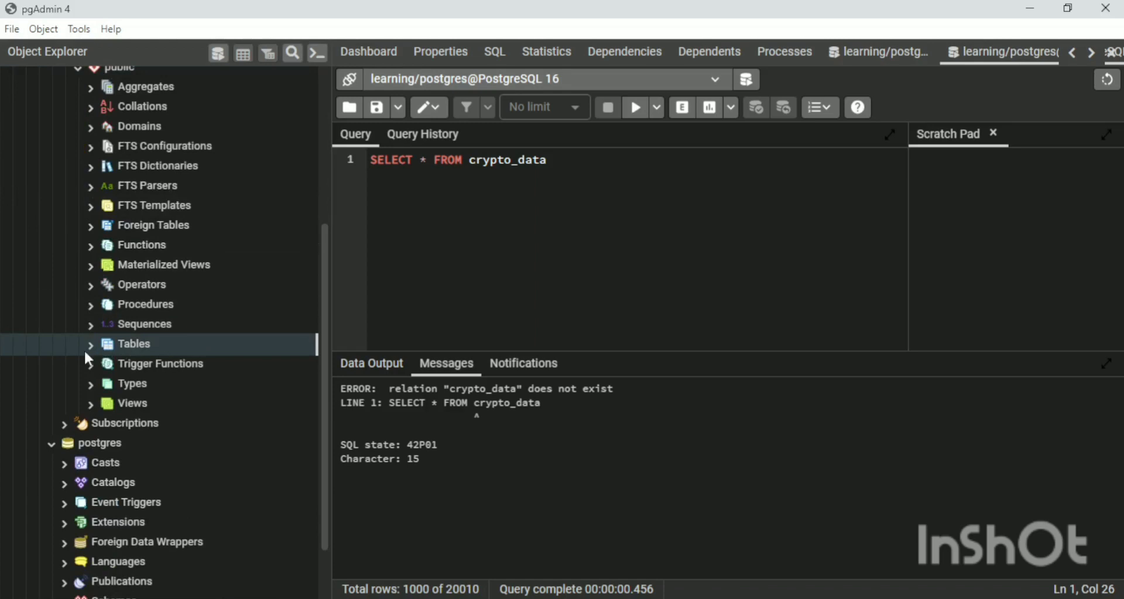
{"action": "left_click", "coordinate": [90, 345]}
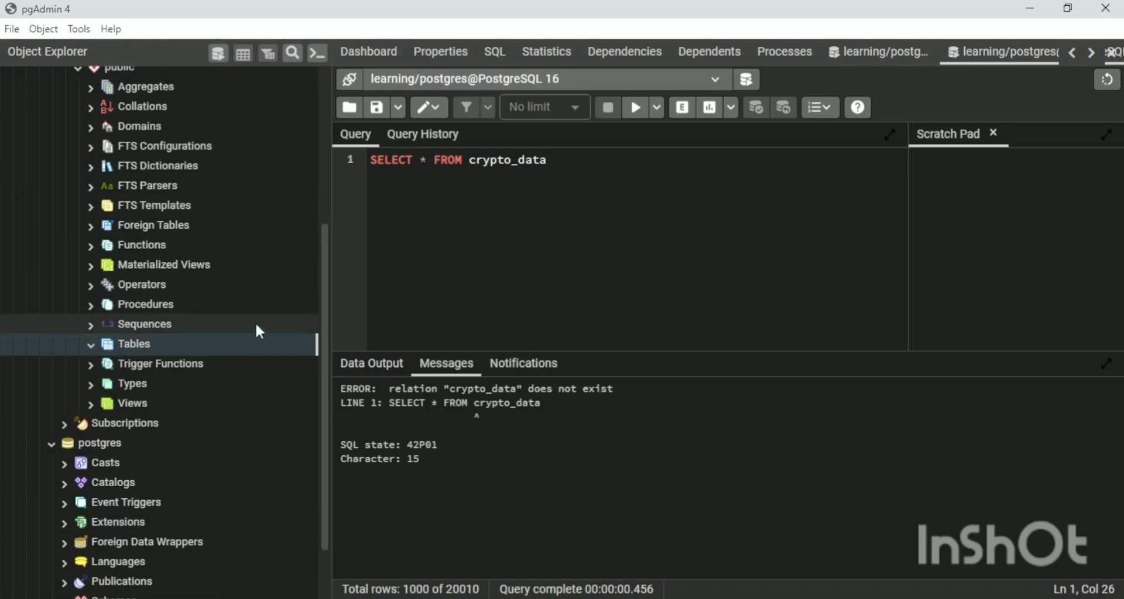
{"action": "scroll", "coordinate": [196, 170], "scroll_direction": "up", "scroll_amount": 5}
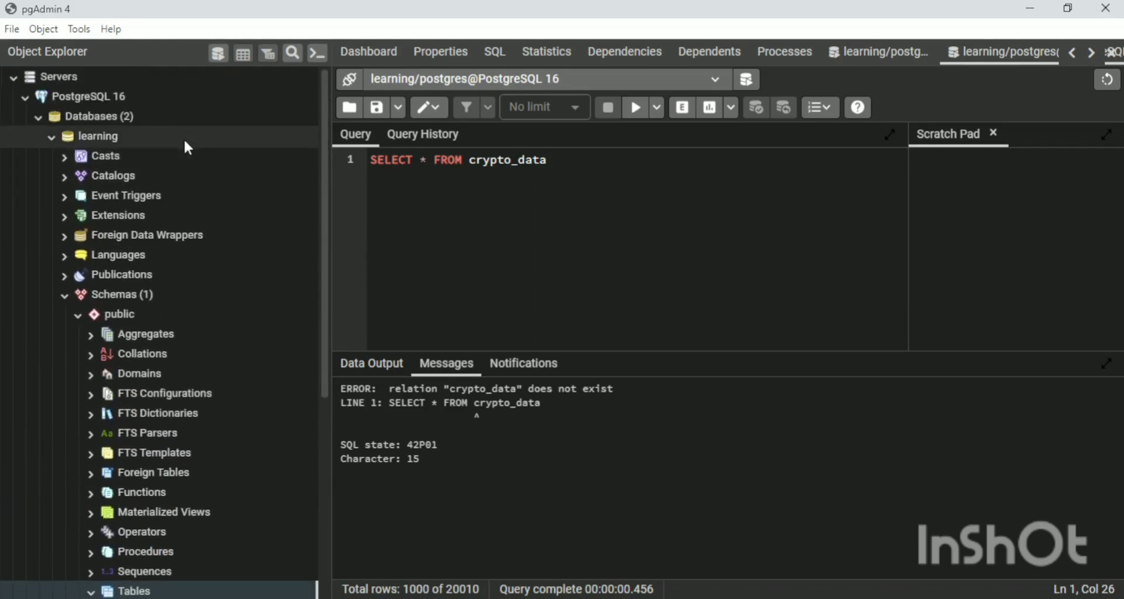
{"action": "right_click", "coordinate": [185, 136]}
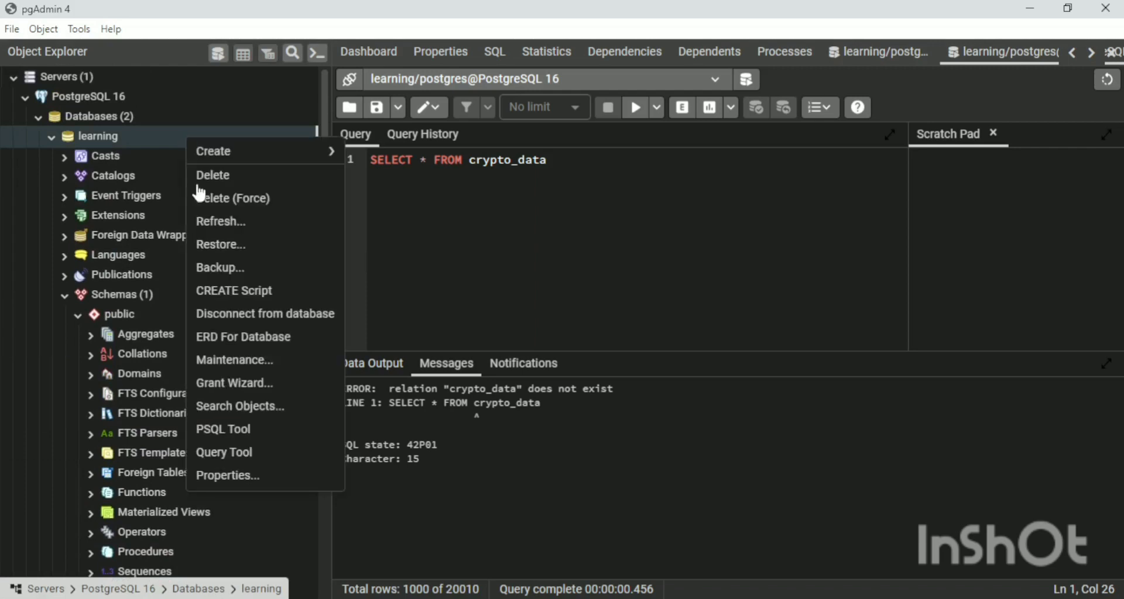
{"action": "left_click", "coordinate": [219, 227]}
{"action": "scroll", "coordinate": [216, 275], "scroll_direction": "down", "scroll_amount": 3}
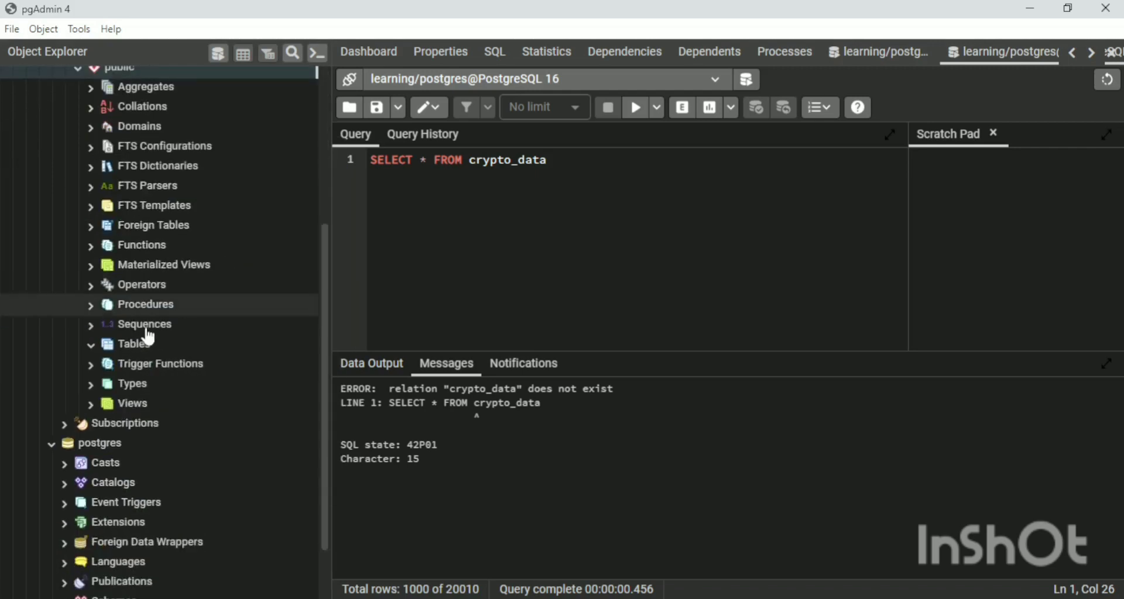
{"action": "left_click", "coordinate": [95, 345]}
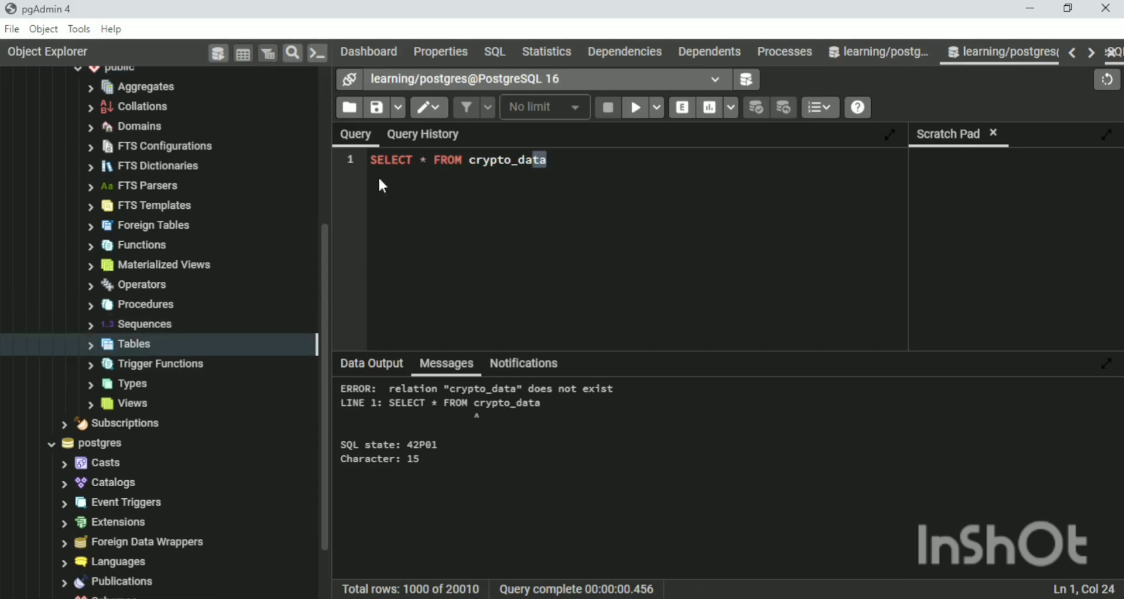
Replace the SELECT query in the editor with the CREATE TABLE crypto_data statement from the query history.
{"action": "left_click_drag", "start_coordinate": [555, 160], "coordinate": [362, 165]}
{"action": "key", "text": "BackSpace"}
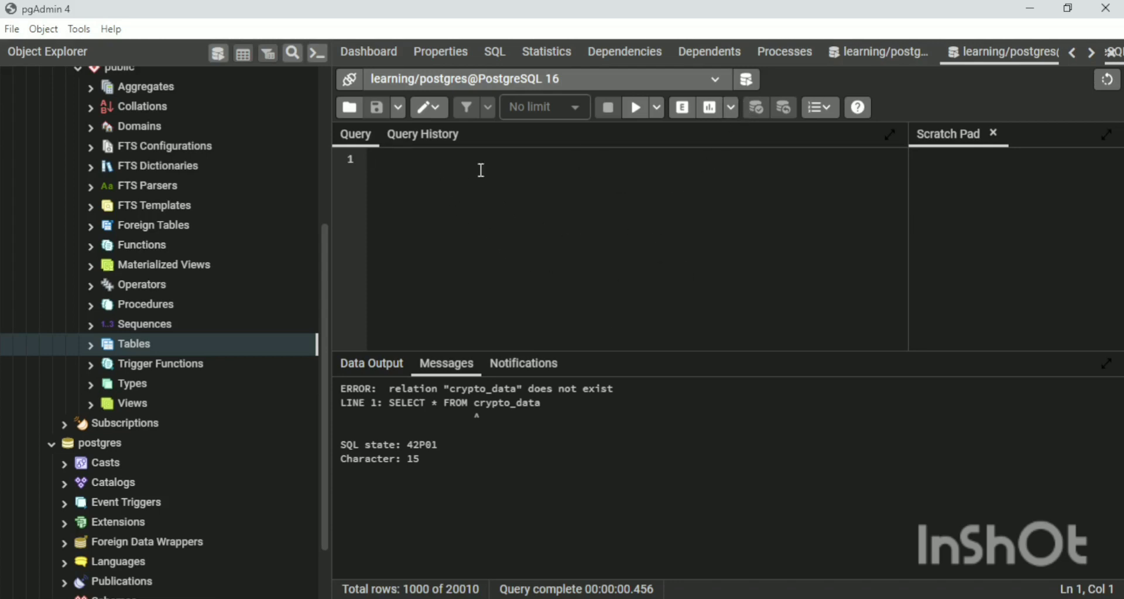
{"action": "left_click", "coordinate": [435, 139]}
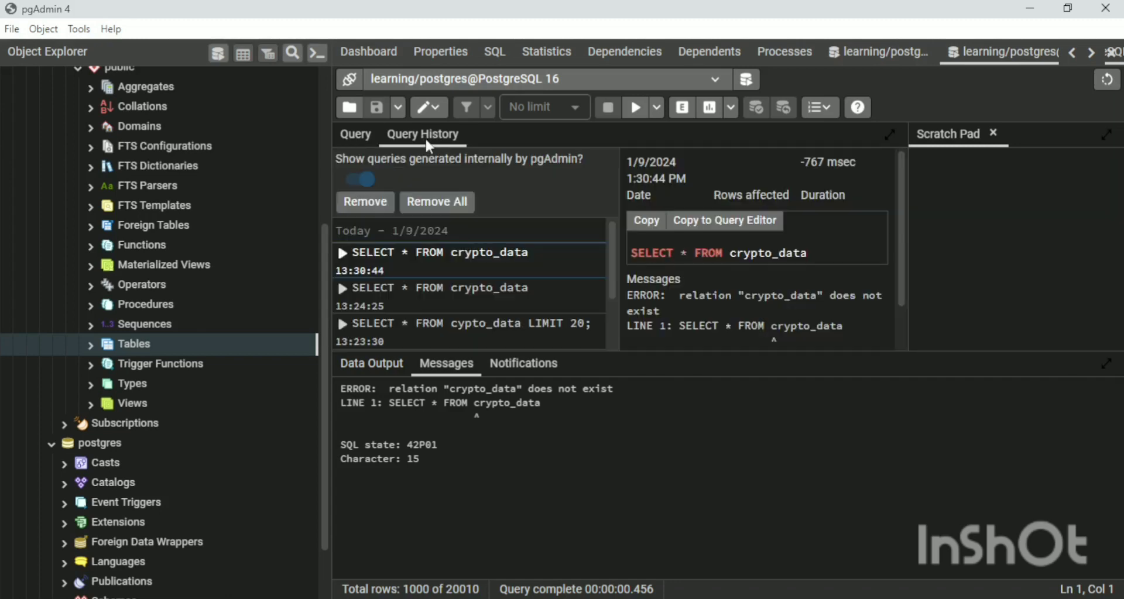
{"action": "scroll", "coordinate": [528, 266], "scroll_direction": "down", "scroll_amount": 3}
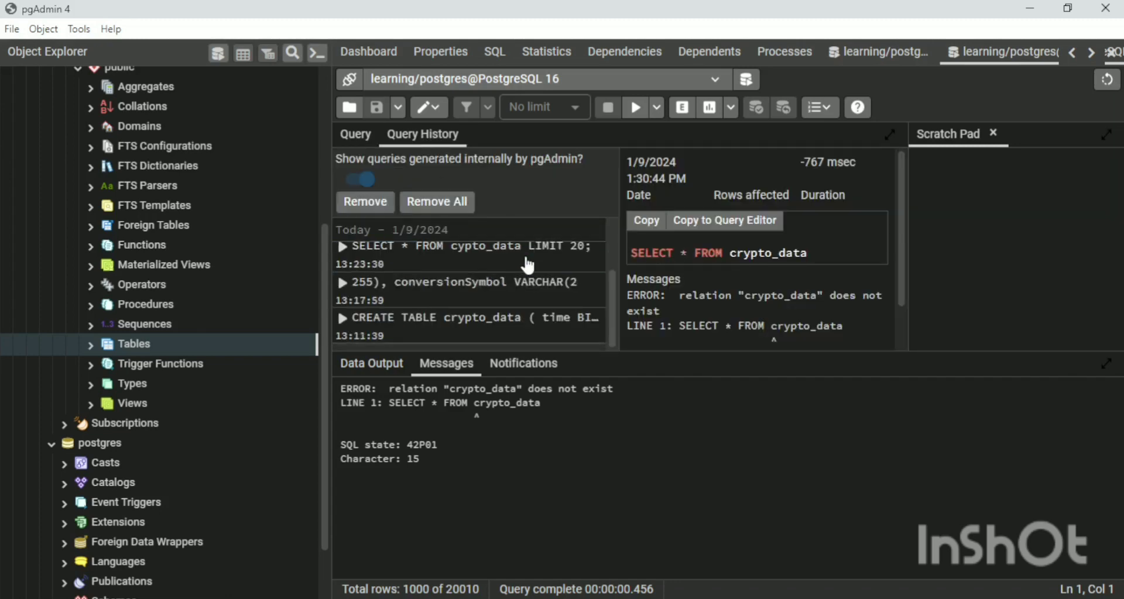
{"action": "left_click", "coordinate": [508, 329]}
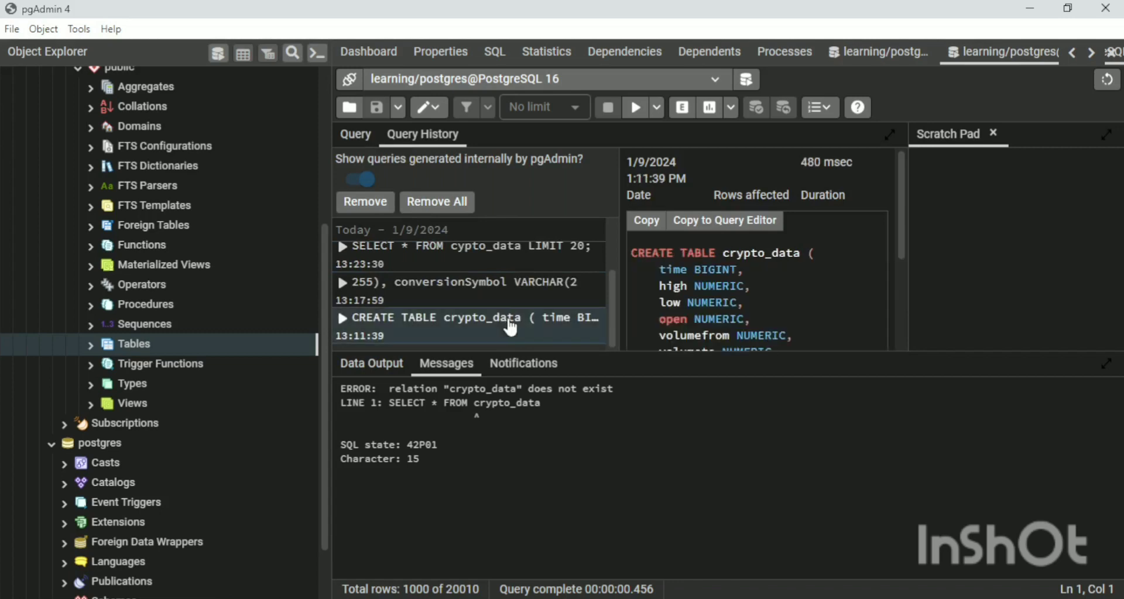
{"action": "left_click", "coordinate": [721, 231]}
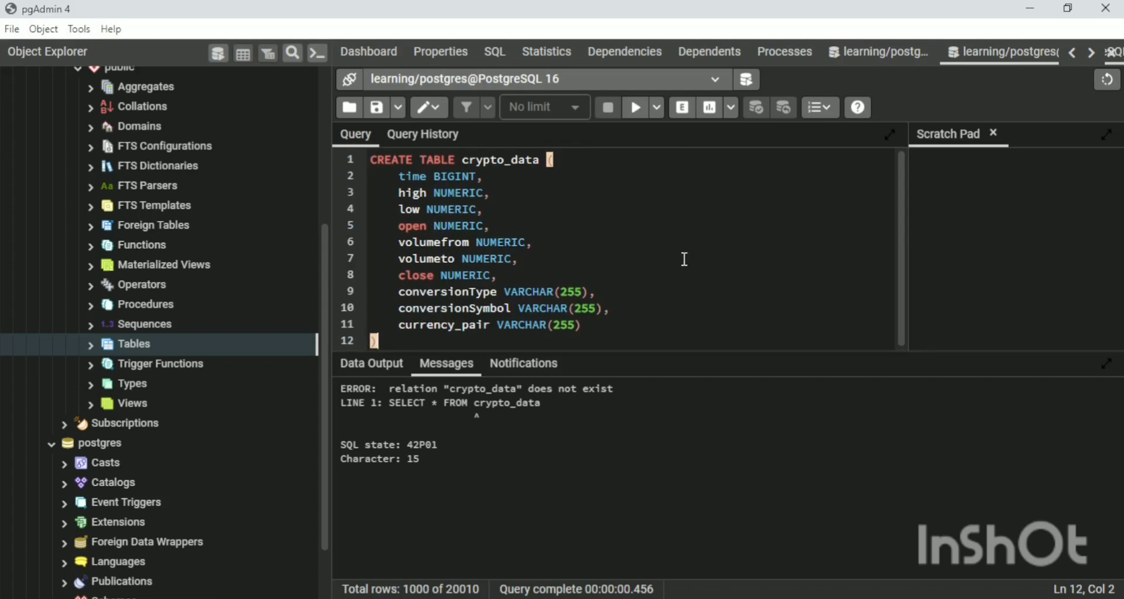
Examine the table name and each column, from time to currency_pair, in the CREATE TABLE crypto_data statement.
{"action": "left_click", "coordinate": [578, 219]}
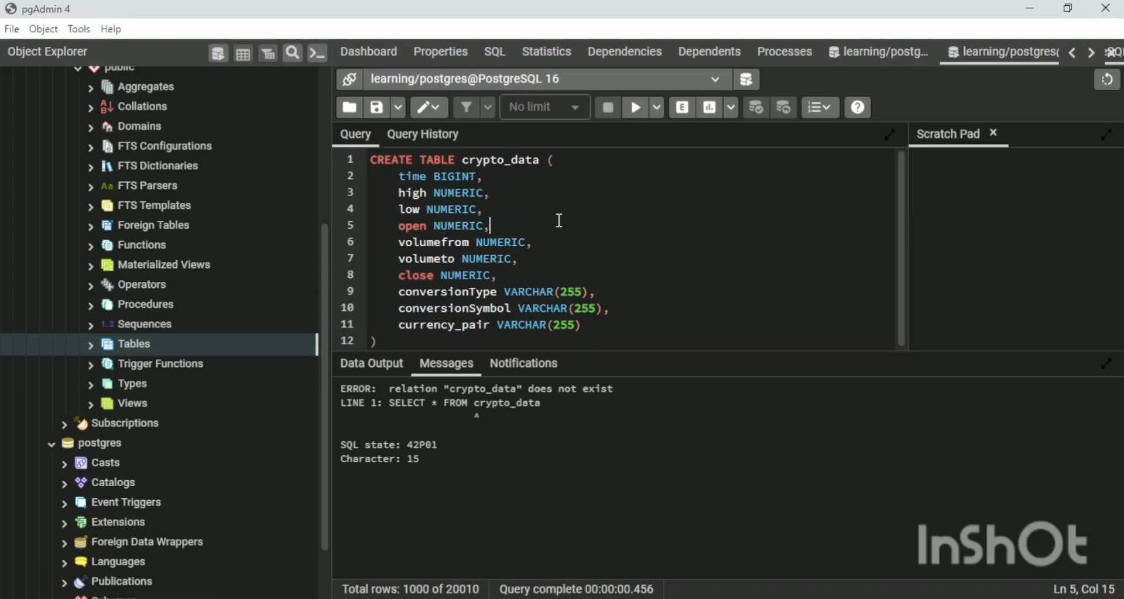
{"action": "left_click_drag", "start_coordinate": [383, 160], "coordinate": [543, 157]}
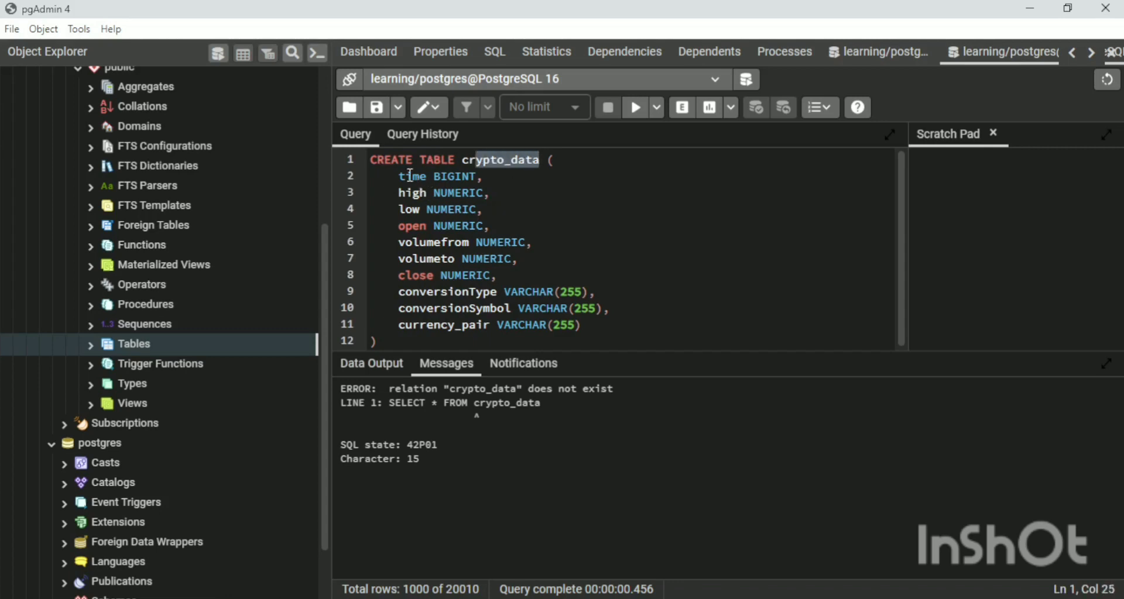
{"action": "left_click_drag", "start_coordinate": [408, 175], "coordinate": [426, 174]}
{"action": "left_click_drag", "start_coordinate": [399, 209], "coordinate": [406, 209]}
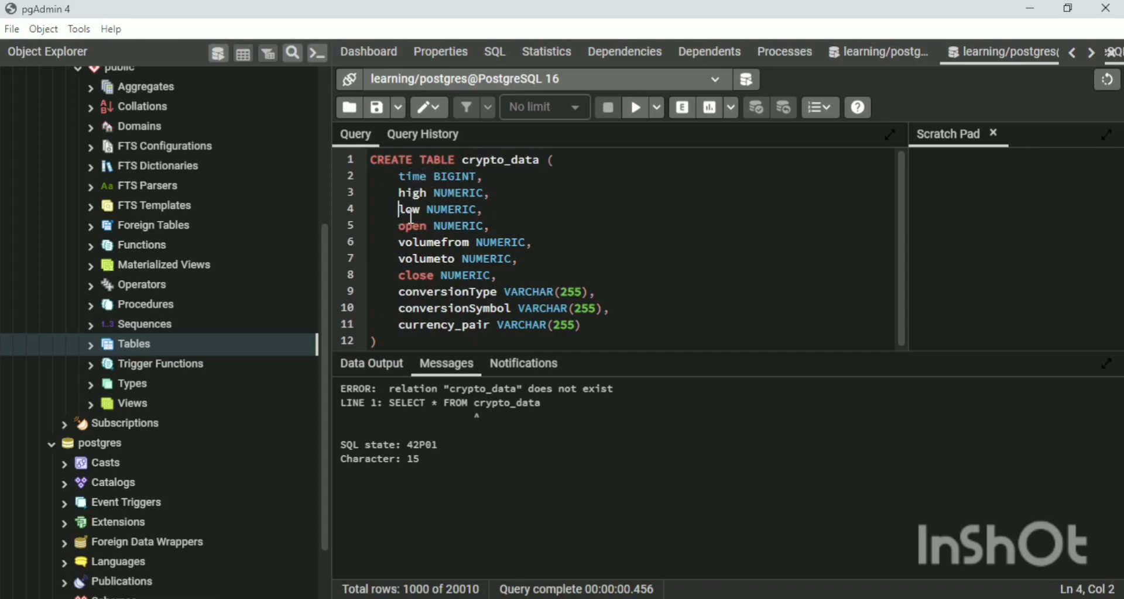
{"action": "left_click", "coordinate": [406, 229]}
{"action": "left_click_drag", "start_coordinate": [406, 247], "coordinate": [433, 314]}
{"action": "left_click", "coordinate": [422, 325]}
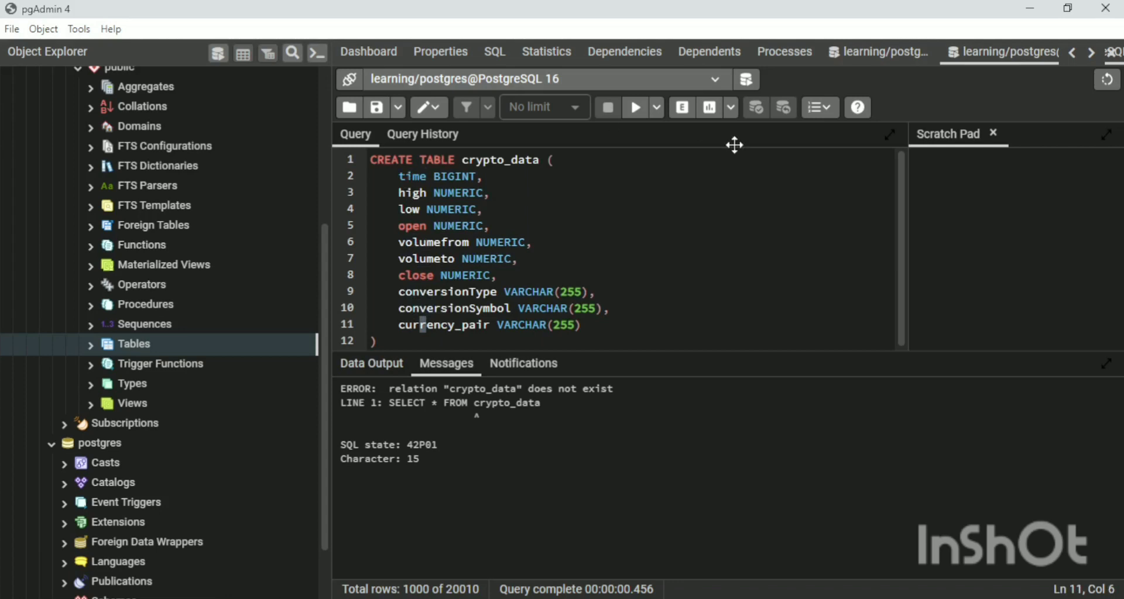
{"action": "left_click_drag", "start_coordinate": [427, 176], "coordinate": [413, 174]}
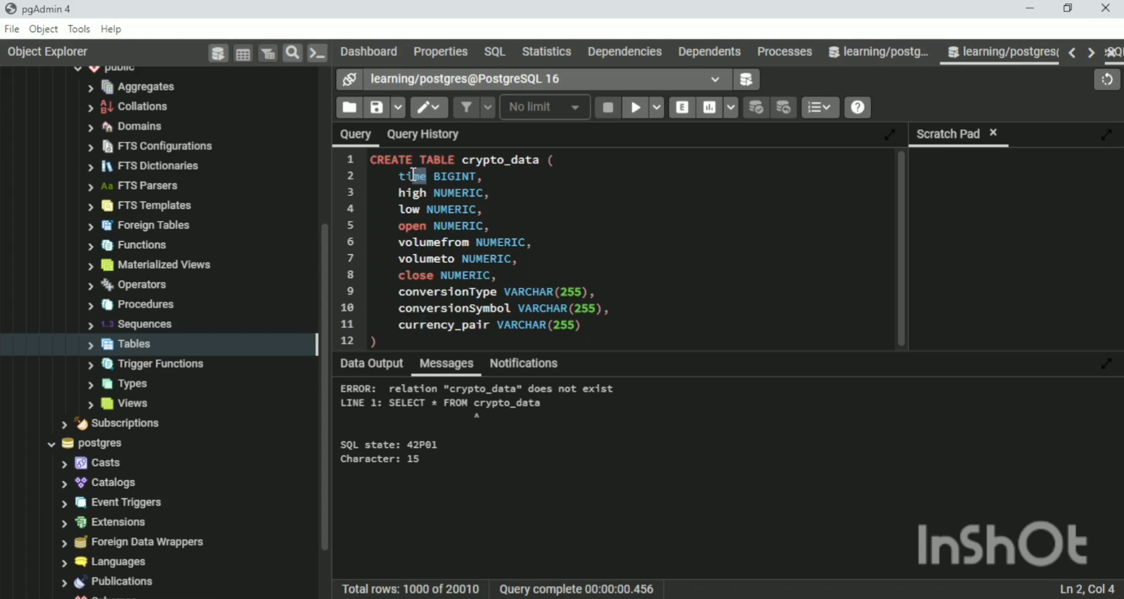
{"action": "left_click", "coordinate": [414, 192]}
{"action": "left_click_drag", "start_coordinate": [417, 211], "coordinate": [400, 226]}
{"action": "left_click", "coordinate": [423, 241]}
{"action": "left_click", "coordinate": [420, 258]}
{"action": "left_click", "coordinate": [415, 275]}
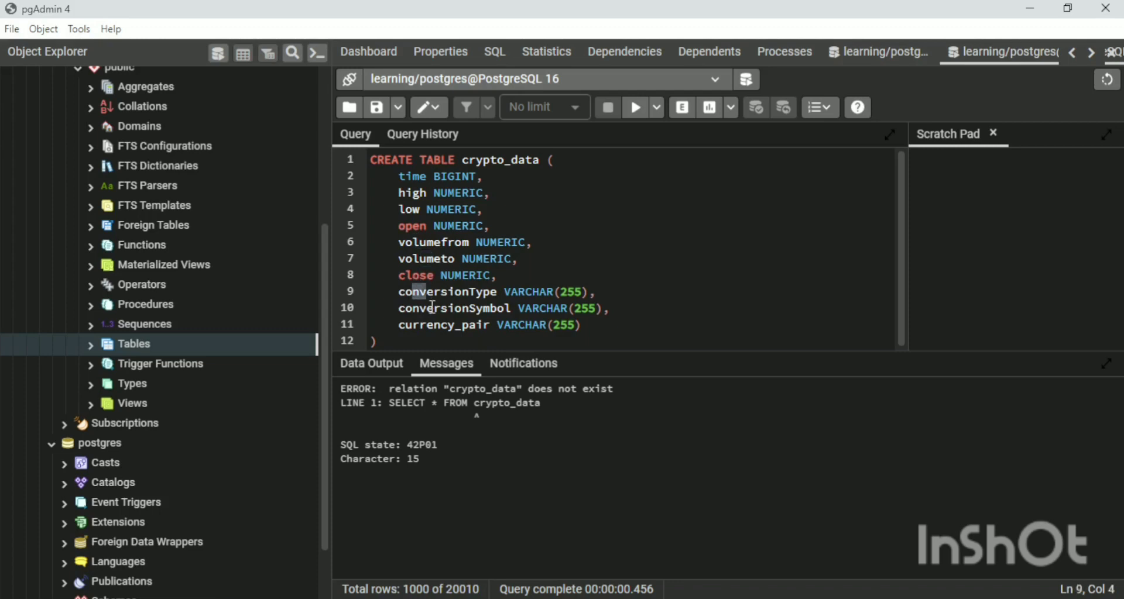
{"action": "left_click", "coordinate": [430, 306]}
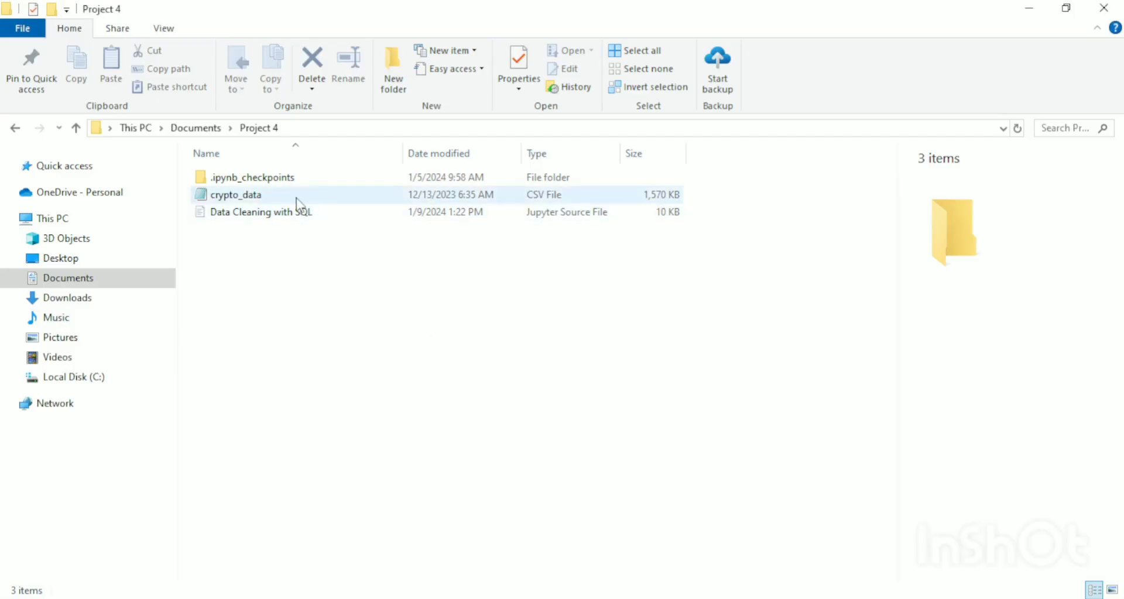
Switch to File Explorer, open the crypto_data CSV file from Project 4 in Notepad and maximize its window.
{"action": "left_click", "coordinate": [296, 197]}
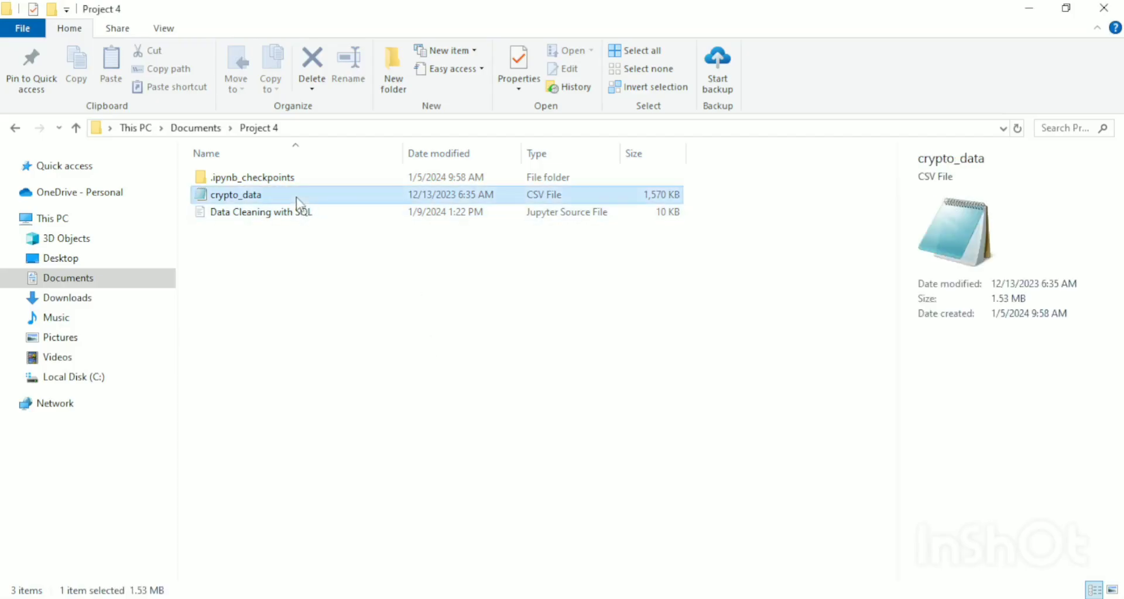
{"action": "double_click", "coordinate": [298, 198]}
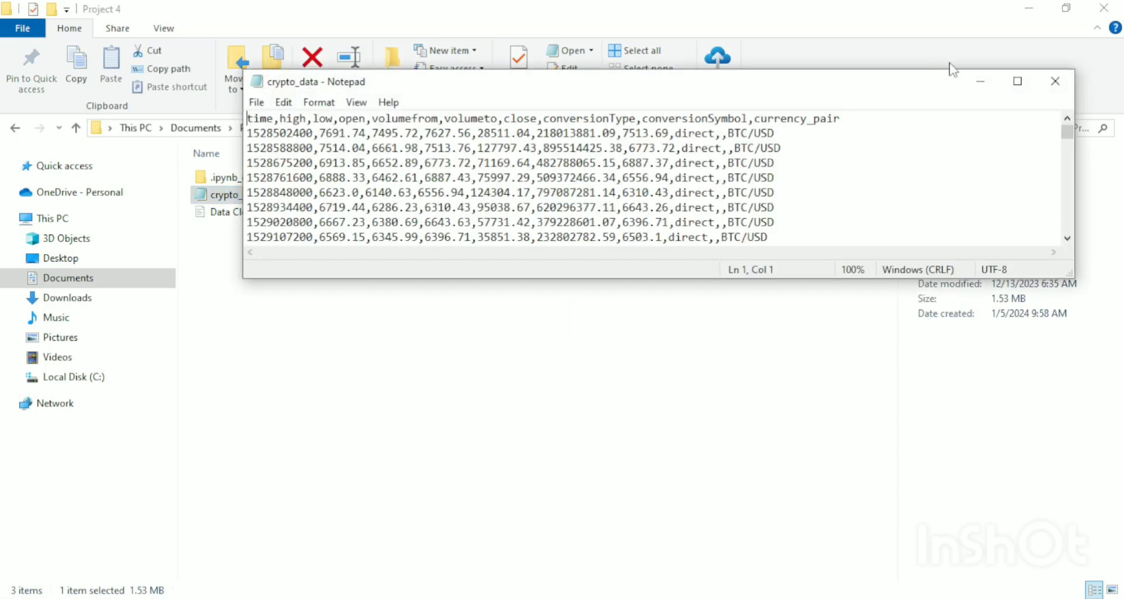
{"action": "left_click", "coordinate": [1017, 81]}
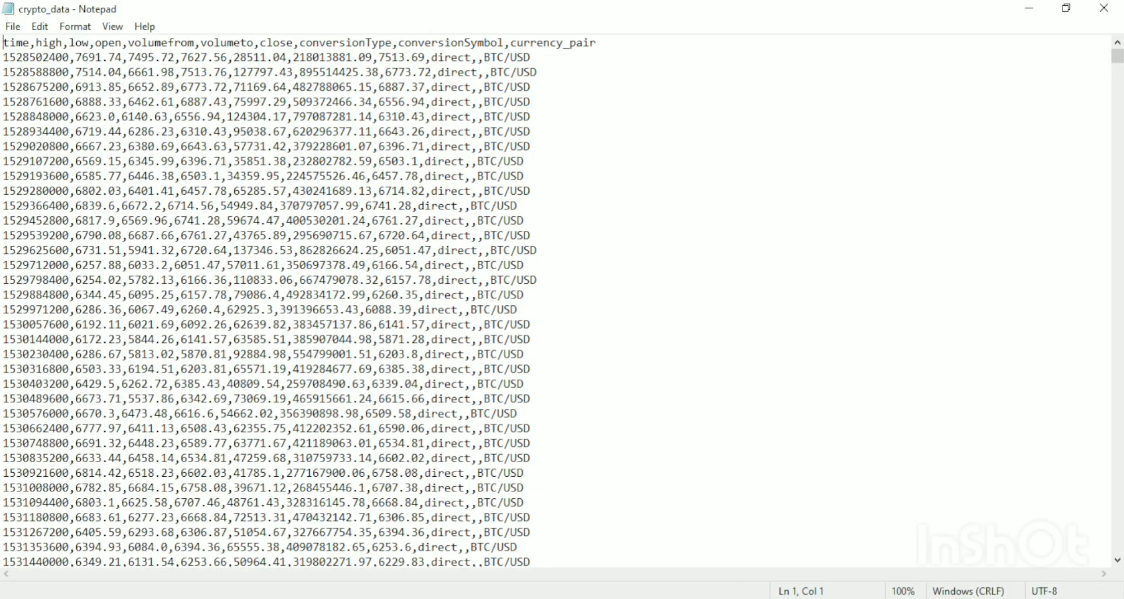
Compare the BIGINT type of the time column in pgAdmin with the time values in the CSV file in Notepad.
{"action": "key", "text": "alt+Tab"}
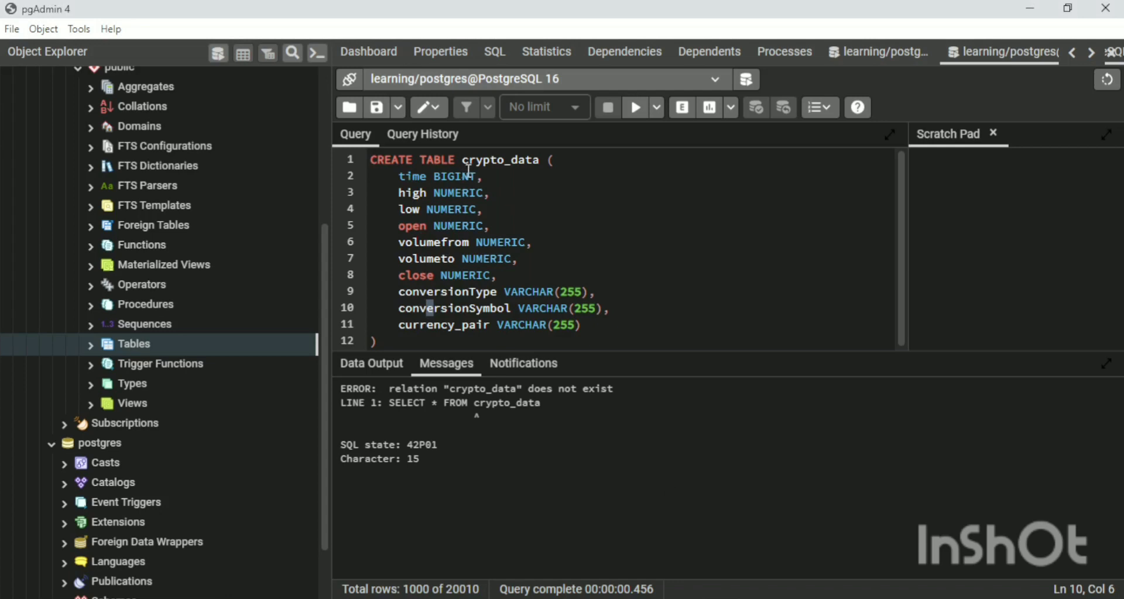
{"action": "left_click_drag", "start_coordinate": [478, 174], "coordinate": [436, 175]}
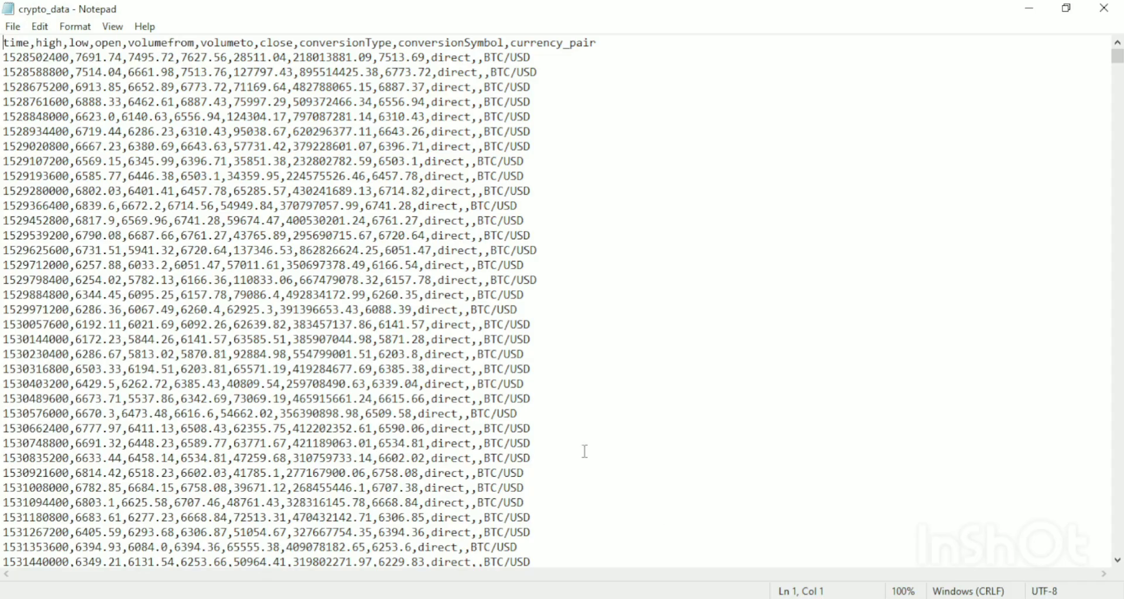
{"action": "left_click", "coordinate": [69, 57]}
{"action": "mouse_move", "coordinate": [69, 57]}
{"action": "left_mouse_down"}
{"action": "mouse_move", "coordinate": [5, 57]}
{"action": "mouse_move", "coordinate": [63, 57]}
{"action": "left_mouse_up"}
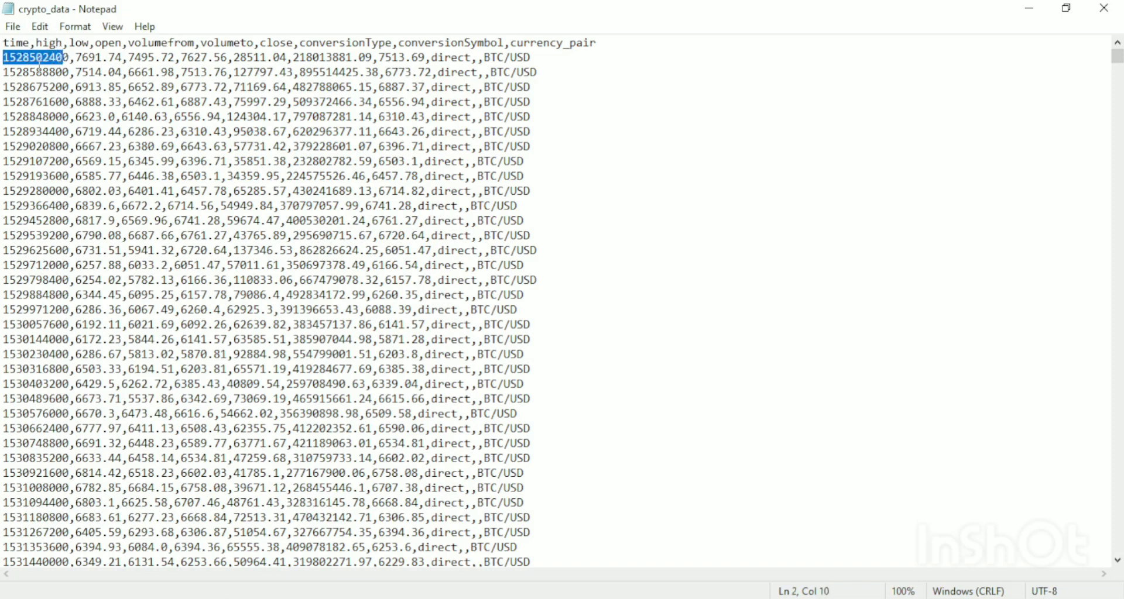
{"action": "left_click", "coordinate": [50, 57]}
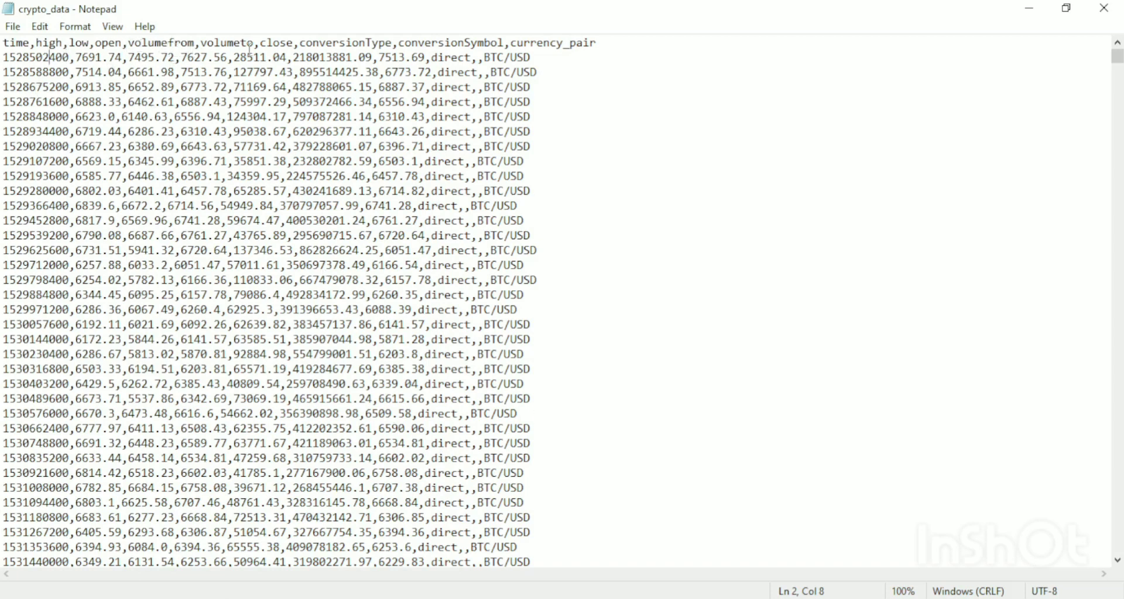
Compare the decimal values in the CSV file with the NUMERIC columns from high to close in the pgAdmin statement.
{"action": "left_click_drag", "start_coordinate": [194, 58], "coordinate": [241, 79]}
{"action": "left_click_drag", "start_coordinate": [134, 206], "coordinate": [164, 205]}
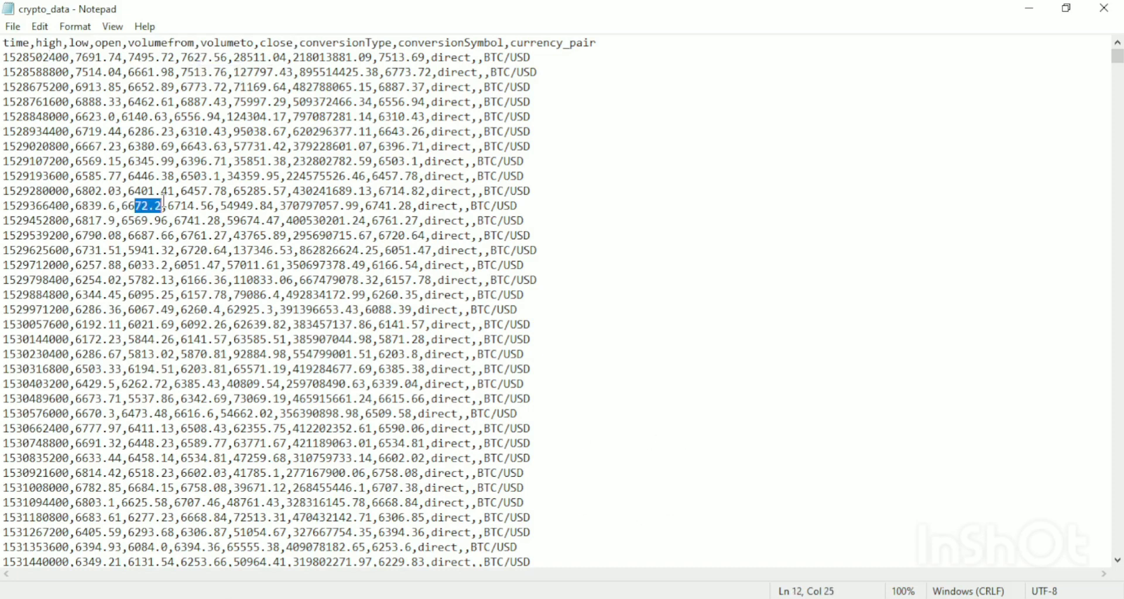
{"action": "left_click_drag", "start_coordinate": [150, 251], "coordinate": [196, 252]}
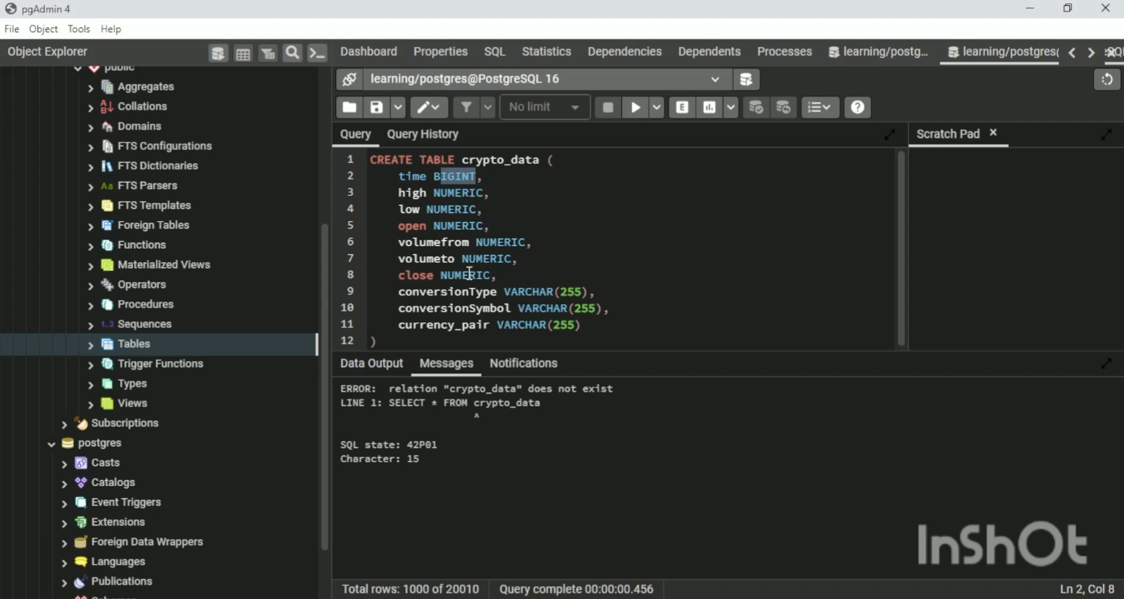
{"action": "left_click", "coordinate": [427, 274]}
{"action": "left_click", "coordinate": [400, 193]}
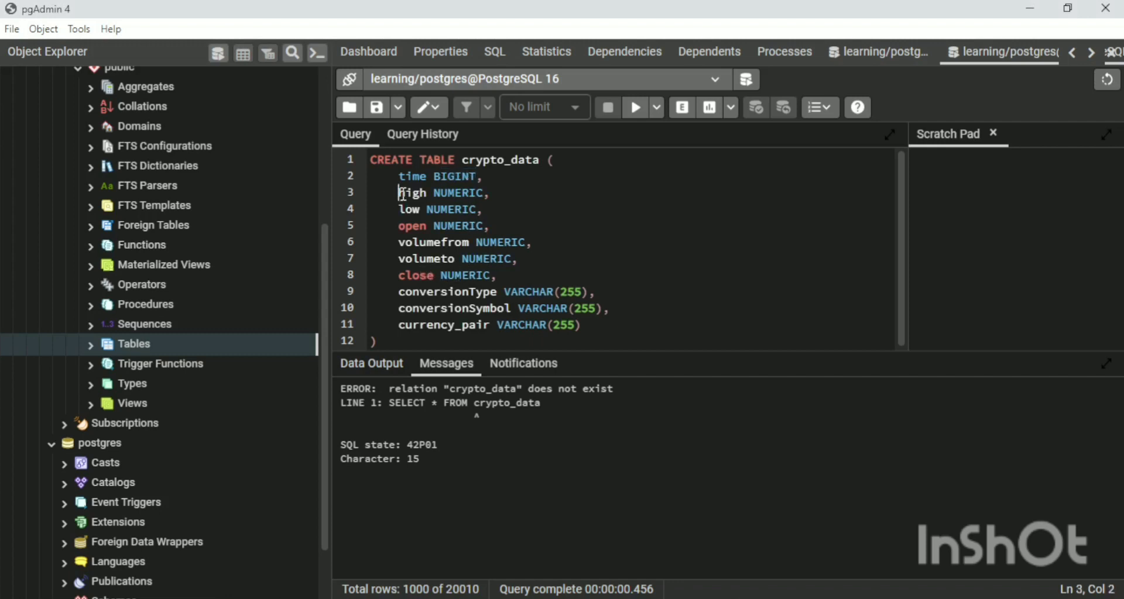
{"action": "left_click_drag", "start_coordinate": [408, 276], "coordinate": [434, 277]}
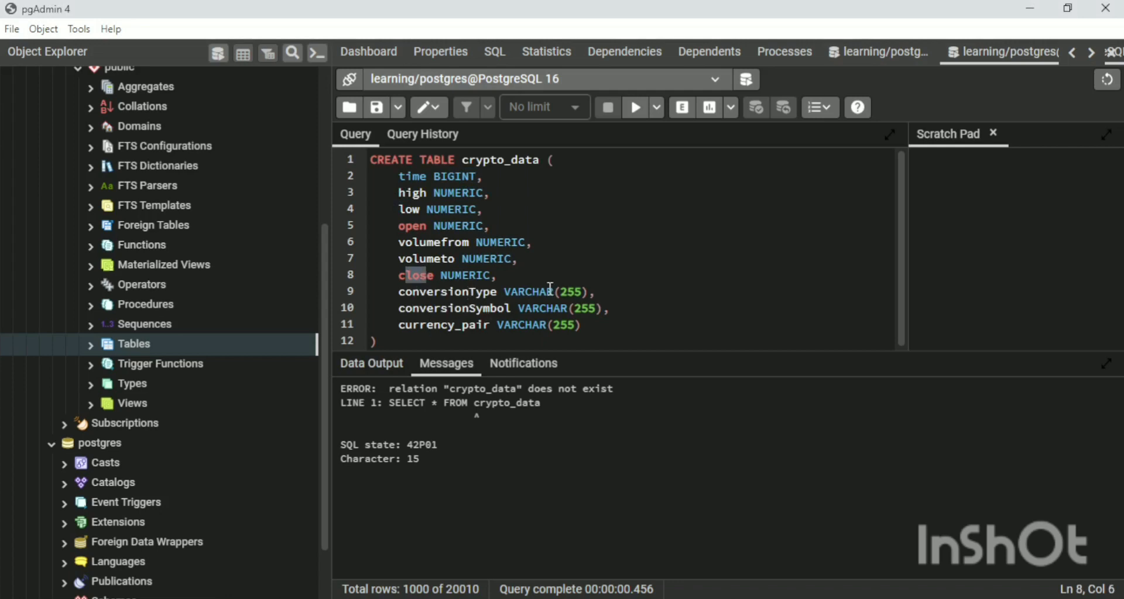
Compare the VARCHAR(255) type of the conversionType column with its text values in the CSV file in Notepad.
{"action": "left_click_drag", "start_coordinate": [534, 291], "coordinate": [556, 291]}
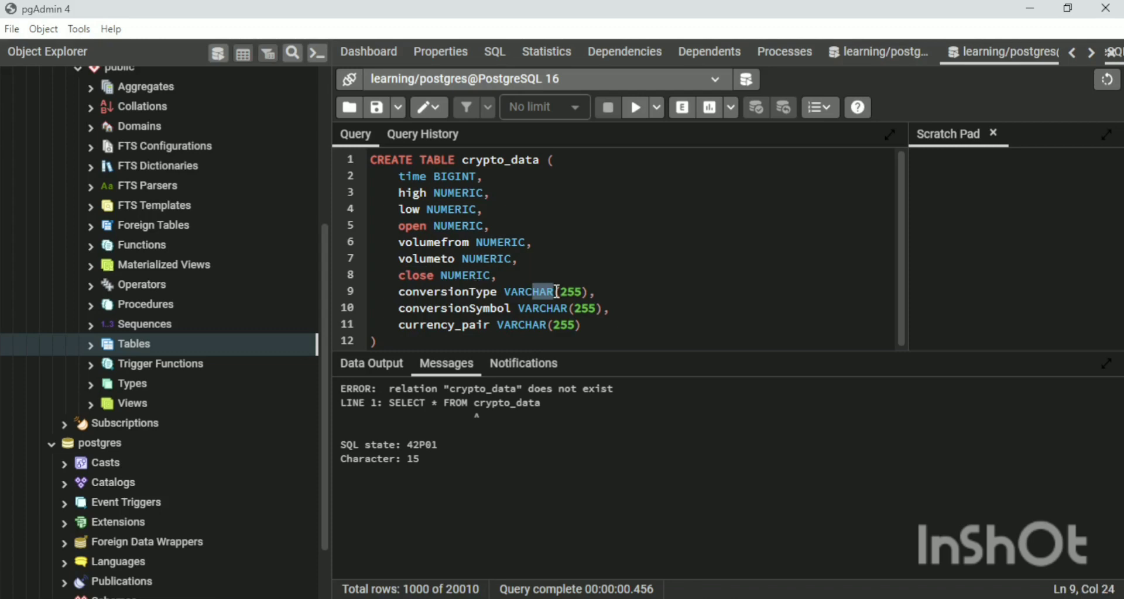
{"action": "left_click", "coordinate": [559, 292]}
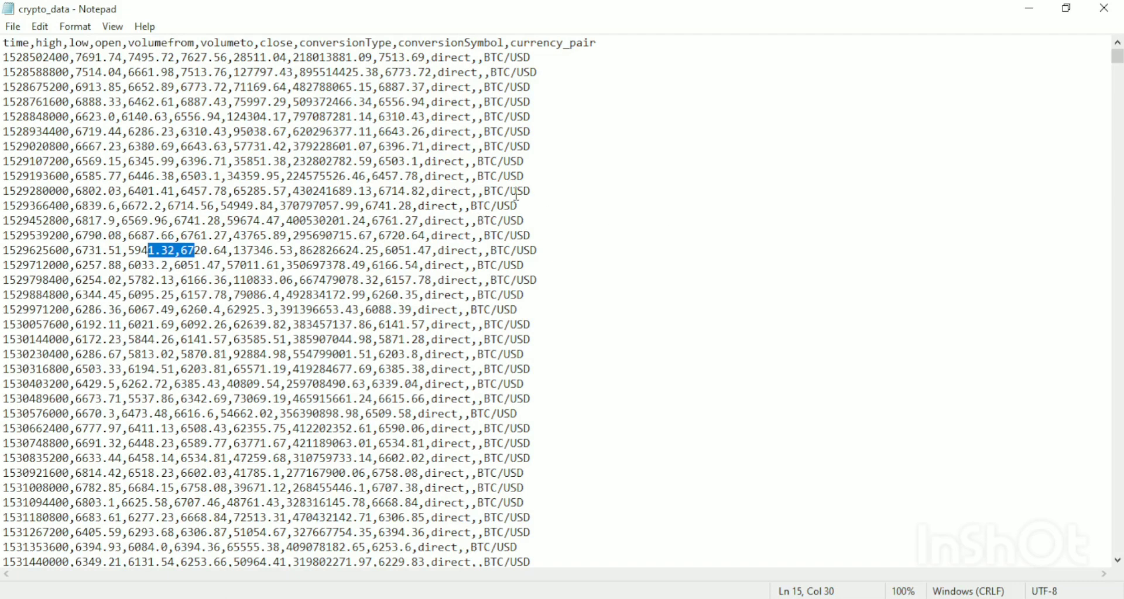
{"action": "left_click_drag", "start_coordinate": [530, 192], "coordinate": [442, 192]}
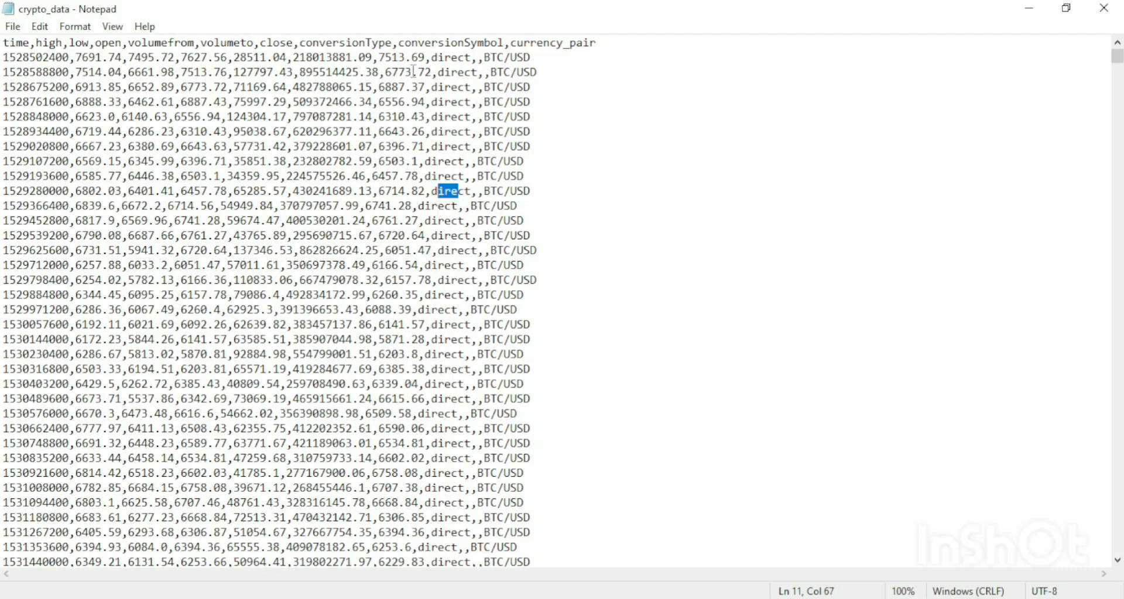
Compare the VARCHAR(255) type of the conversionSymbol column in pgAdmin with its values in the CSV file in Notepad.
{"action": "left_click", "coordinate": [456, 59]}
{"action": "scroll", "coordinate": [464, 301], "scroll_direction": "down", "scroll_amount": 10}
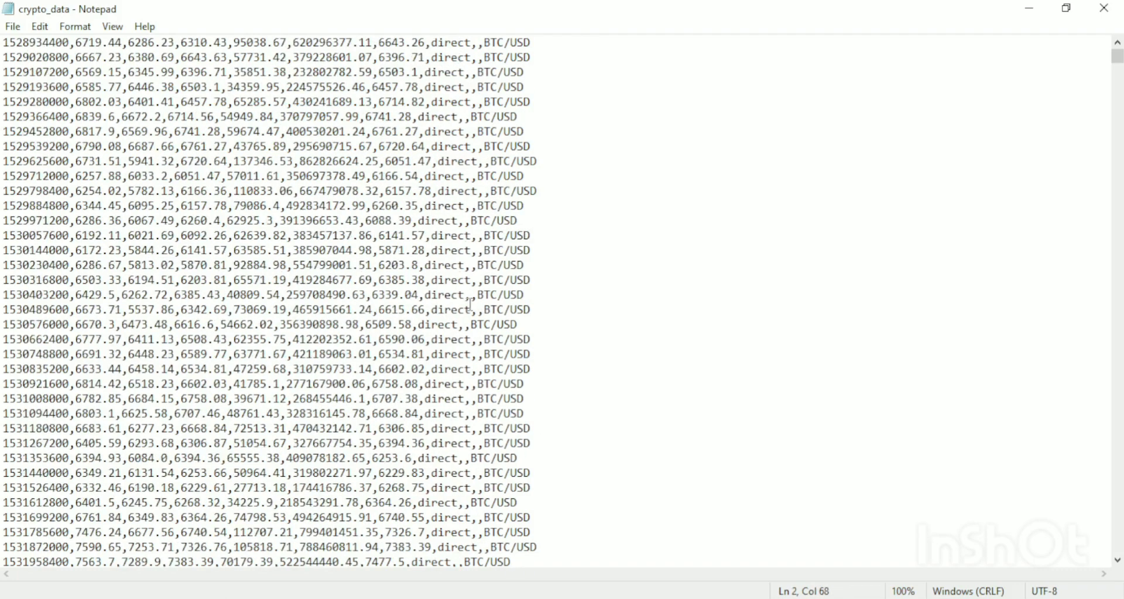
{"action": "scroll", "coordinate": [464, 301], "scroll_direction": "down", "scroll_amount": 13}
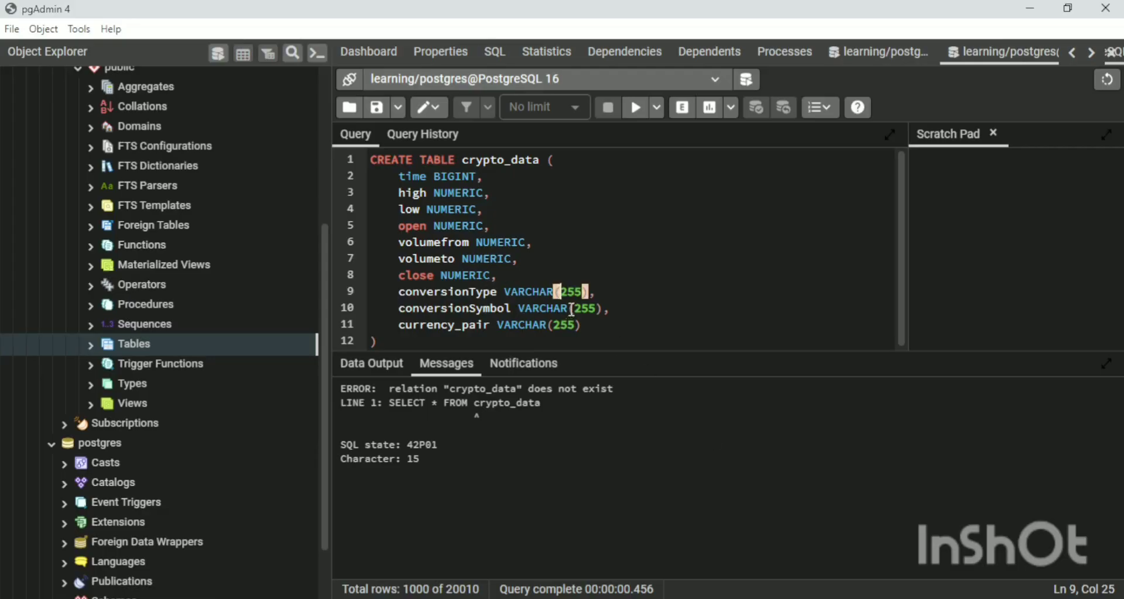
{"action": "left_click_drag", "start_coordinate": [567, 309], "coordinate": [536, 310]}
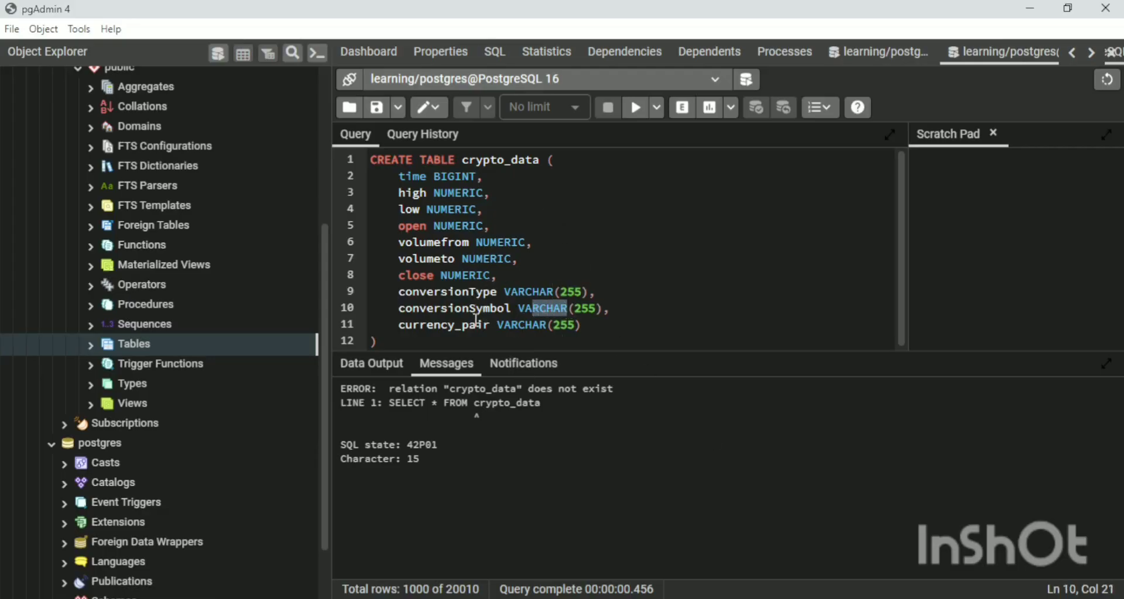
{"action": "left_click_drag", "start_coordinate": [603, 307], "coordinate": [566, 309]}
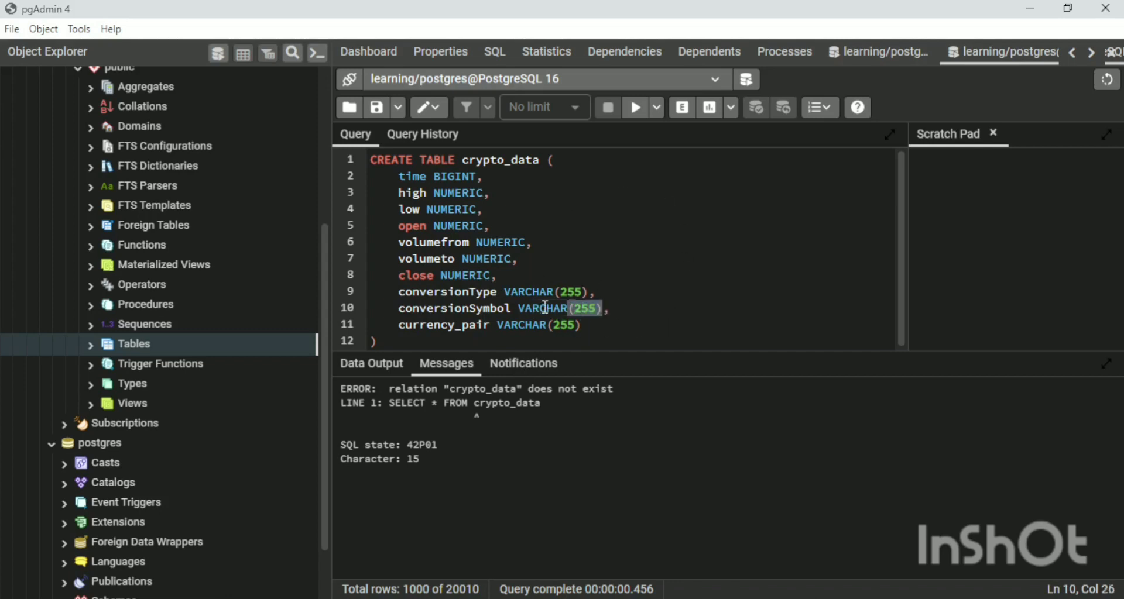
{"action": "left_click_drag", "start_coordinate": [496, 308], "coordinate": [476, 309]}
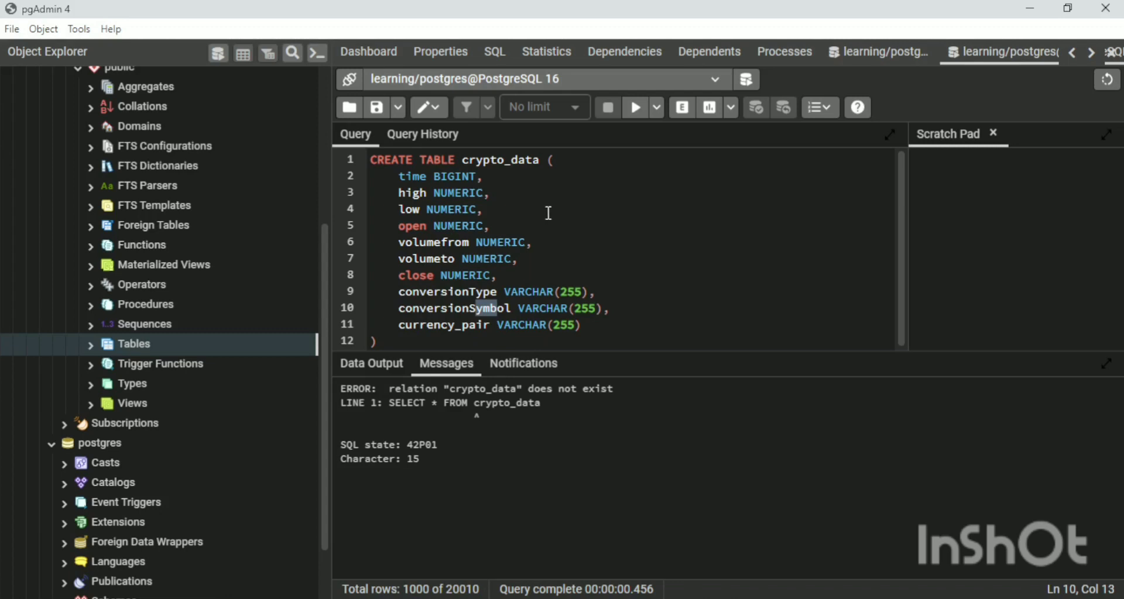
Execute the whole CREATE TABLE crypto_data statement without any part of it selected, and check the result message.
{"action": "left_click", "coordinate": [638, 108]}
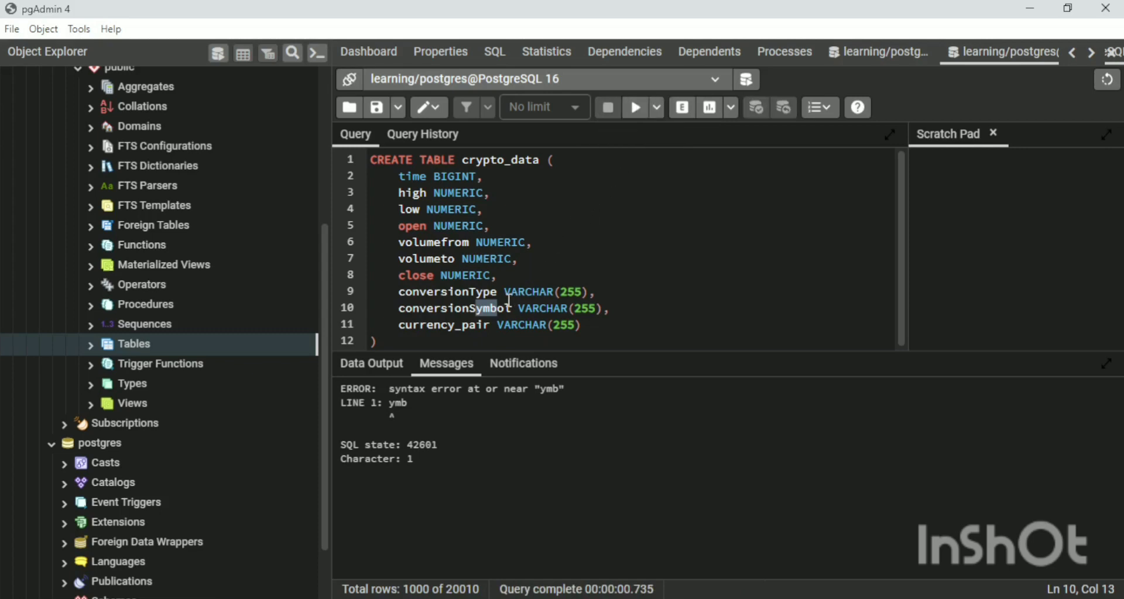
{"action": "left_click", "coordinate": [485, 177]}
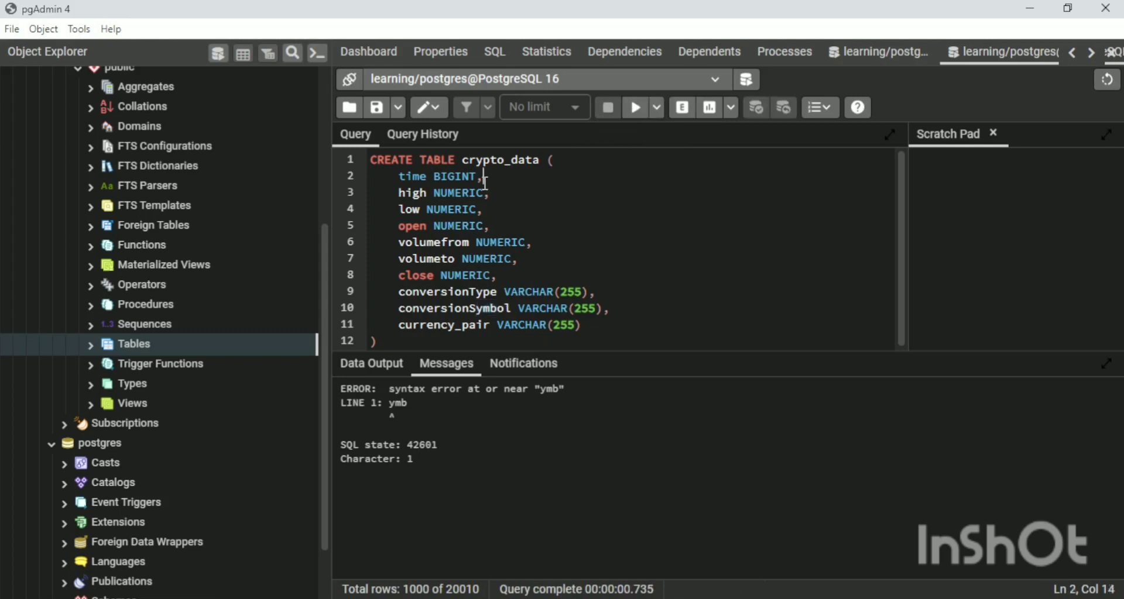
{"action": "key", "text": "Up"}
{"action": "key", "text": "Right"}
{"action": "key", "text": "Right"}
{"action": "key", "text": "Right"}
{"action": "key", "text": "Right"}
{"action": "key", "text": "Right"}
{"action": "key", "text": "Right"}
{"action": "key", "text": "Right"}
{"action": "key", "text": "Right"}
{"action": "key", "text": "Right"}
{"action": "key", "text": "Right"}
{"action": "key", "text": "Right"}
{"action": "key", "text": "Right"}
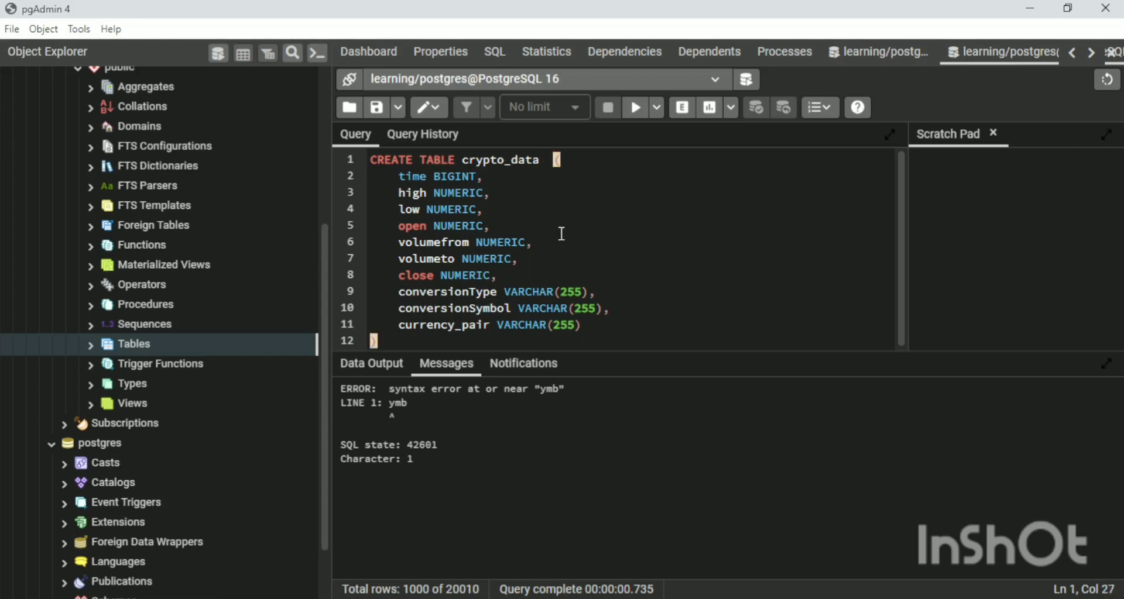
{"action": "left_click", "coordinate": [632, 114]}
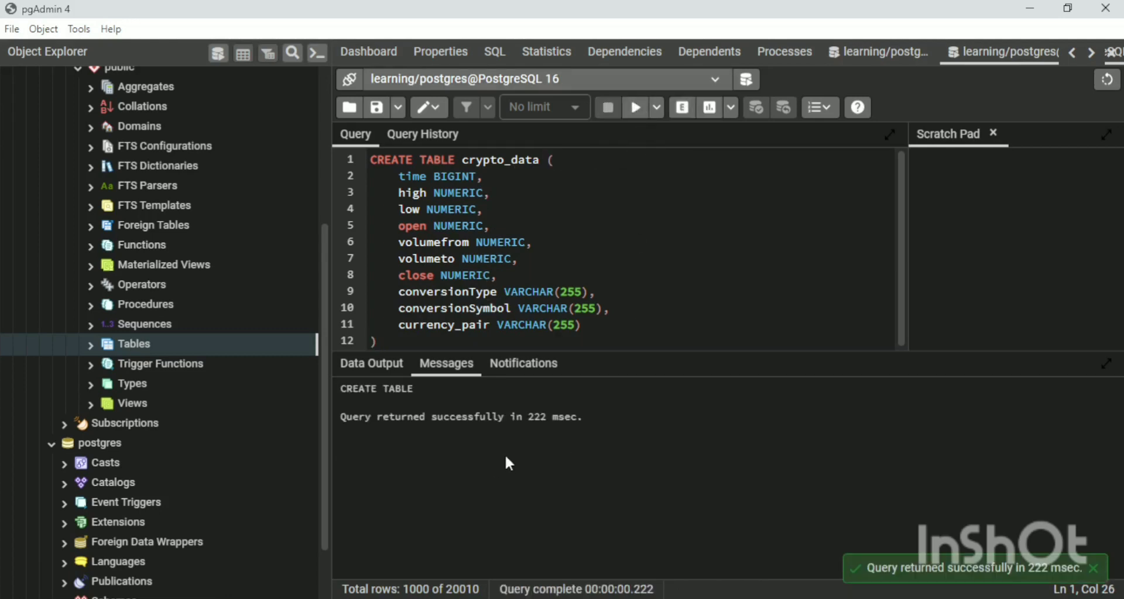
{"action": "left_click_drag", "start_coordinate": [559, 417], "coordinate": [438, 417]}
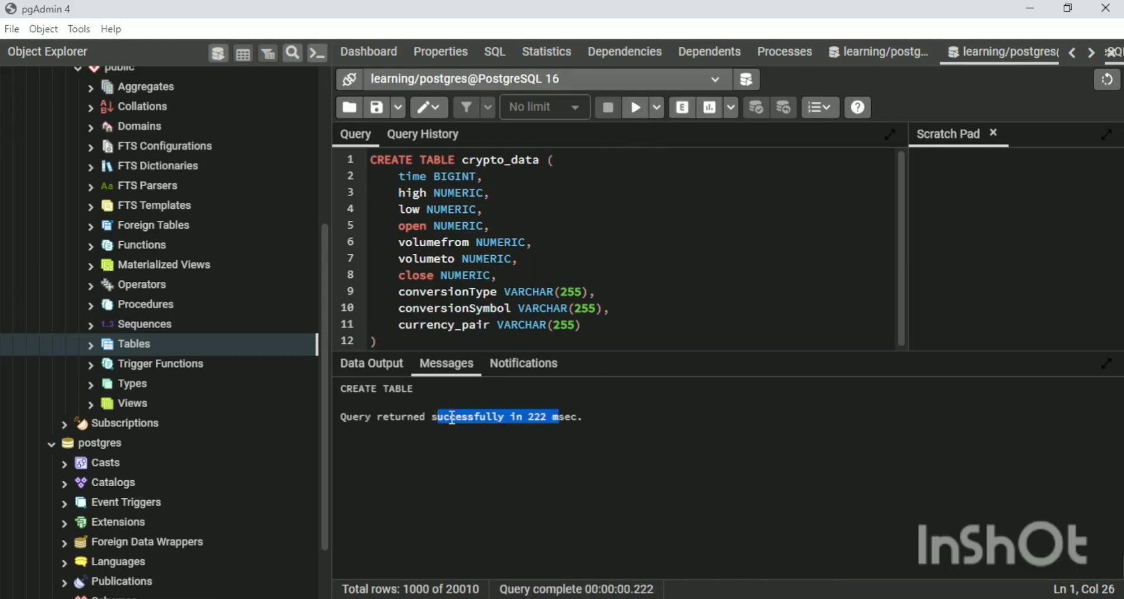
{"action": "left_click_drag", "start_coordinate": [365, 417], "coordinate": [402, 417]}
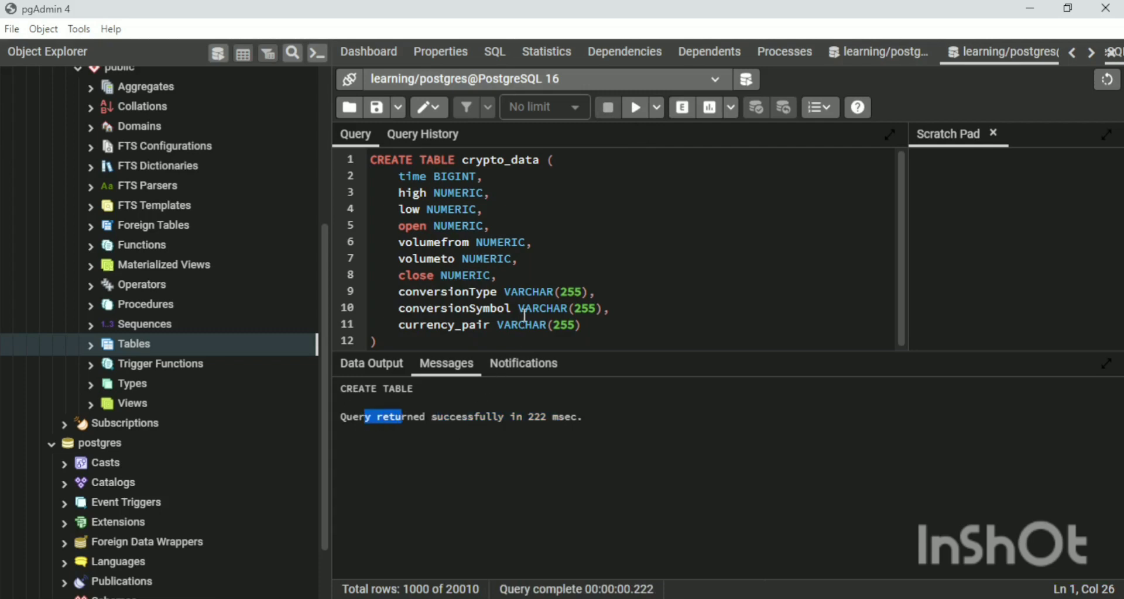
Refresh the learning database and expand its Tables node and the crypto_data table in the object tree.
{"action": "scroll", "coordinate": [203, 346], "scroll_direction": "up", "scroll_amount": 5}
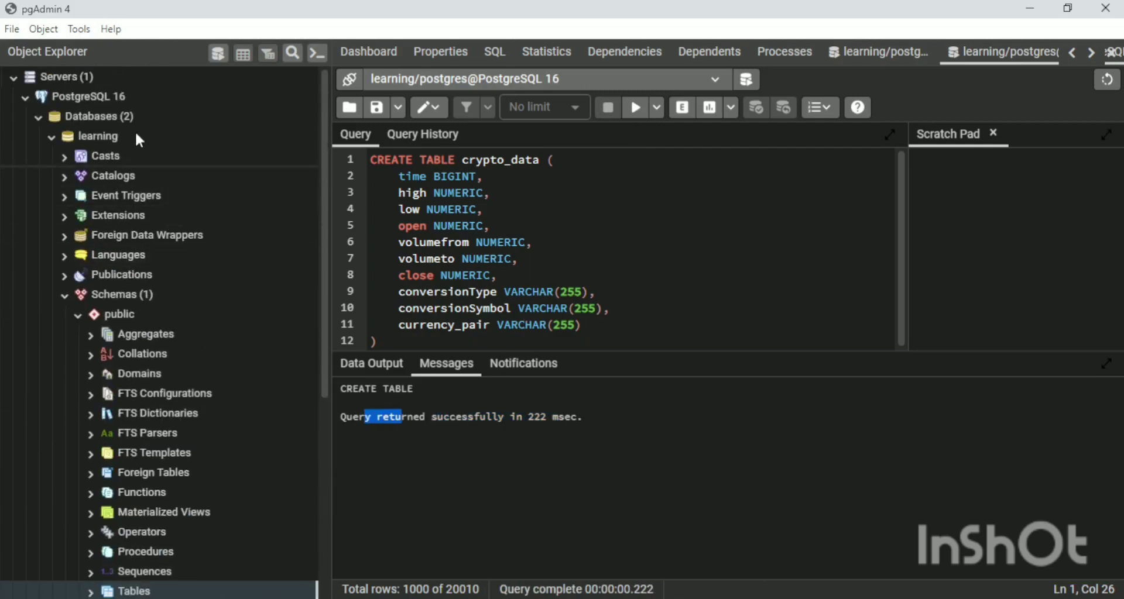
{"action": "left_click", "coordinate": [131, 136]}
{"action": "right_click", "coordinate": [178, 138]}
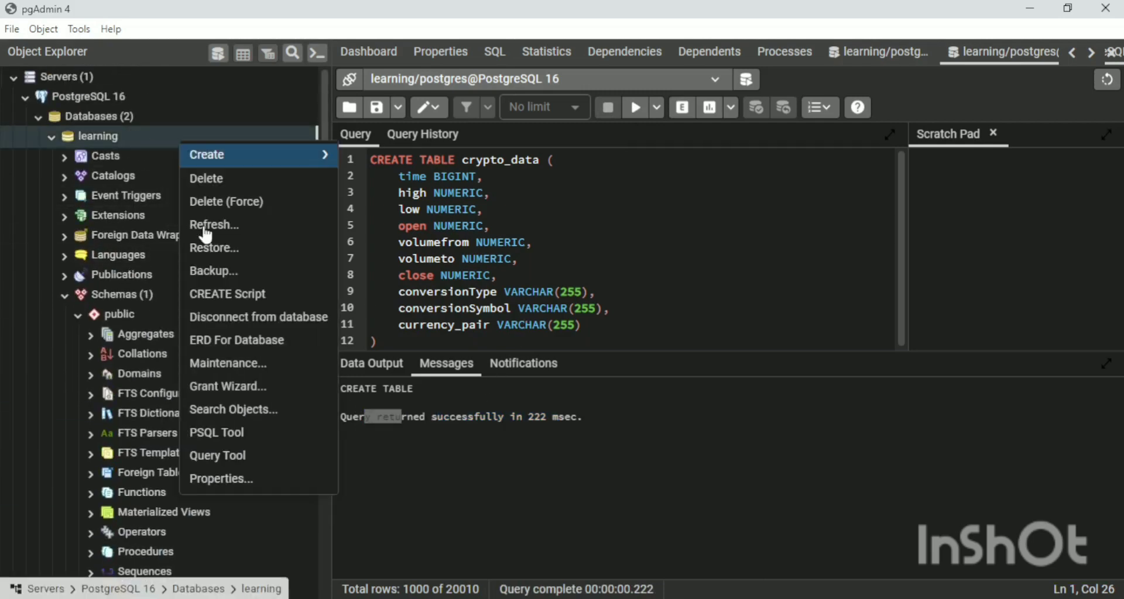
{"action": "left_click", "coordinate": [228, 230]}
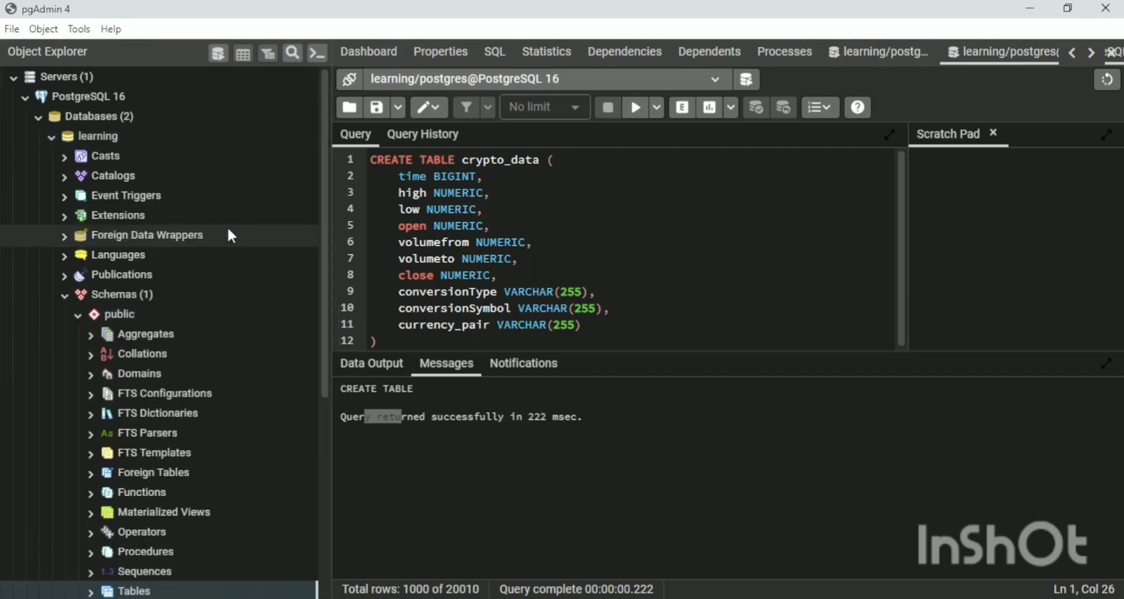
{"action": "scroll", "coordinate": [228, 229], "scroll_direction": "down", "scroll_amount": 5}
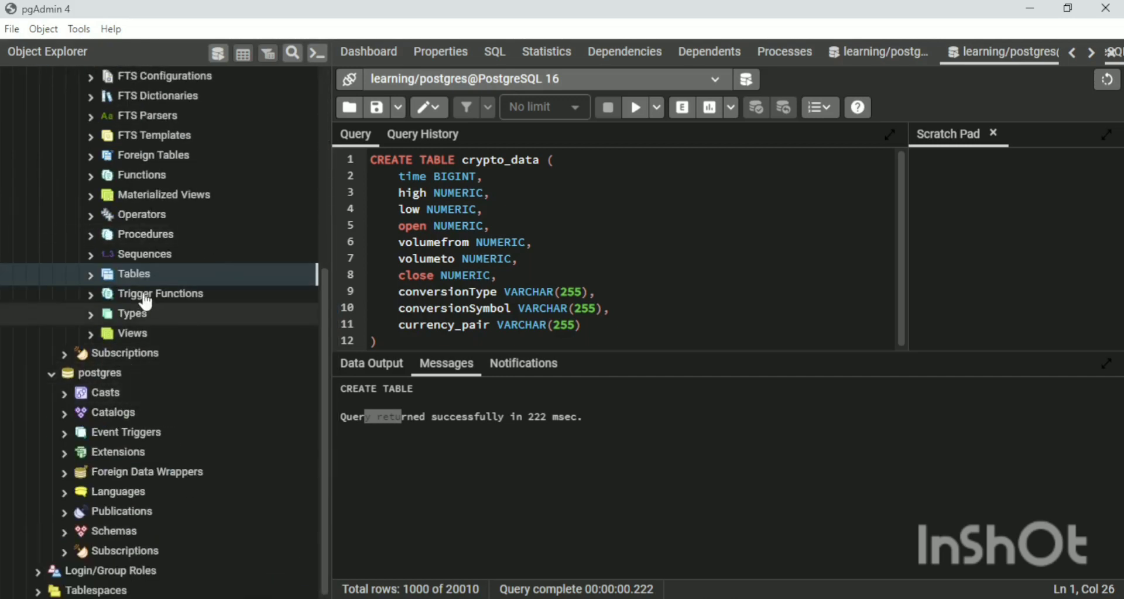
{"action": "left_click", "coordinate": [91, 275]}
{"action": "left_click", "coordinate": [187, 294]}
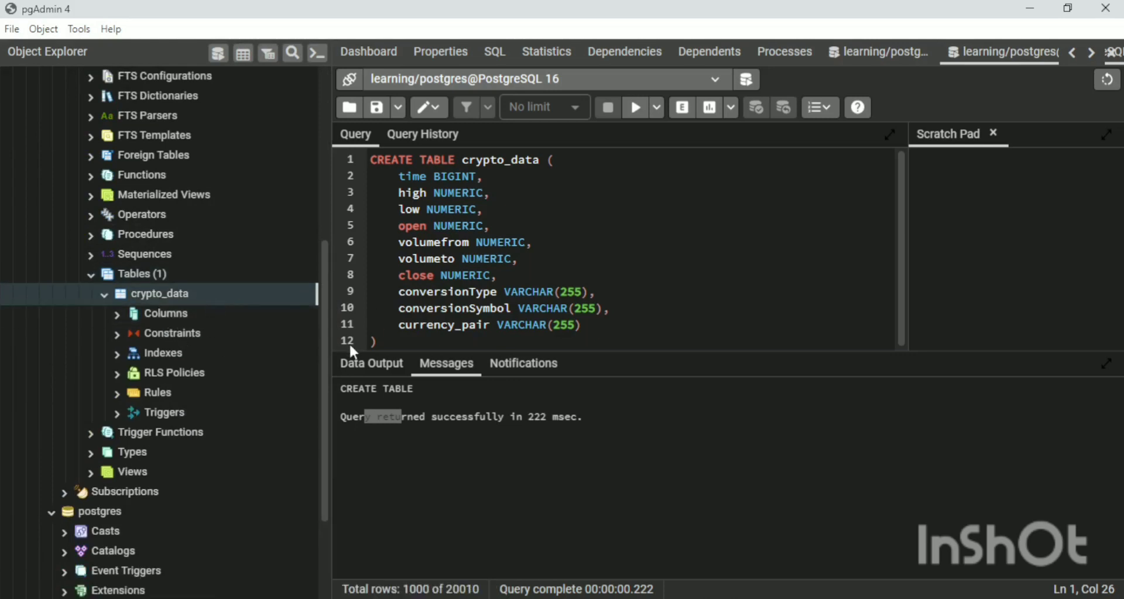
Replace the CREATE TABLE statement with SELECT * FROM crypto_data; and execute the query.
{"action": "left_click_drag", "start_coordinate": [378, 342], "coordinate": [372, 158]}
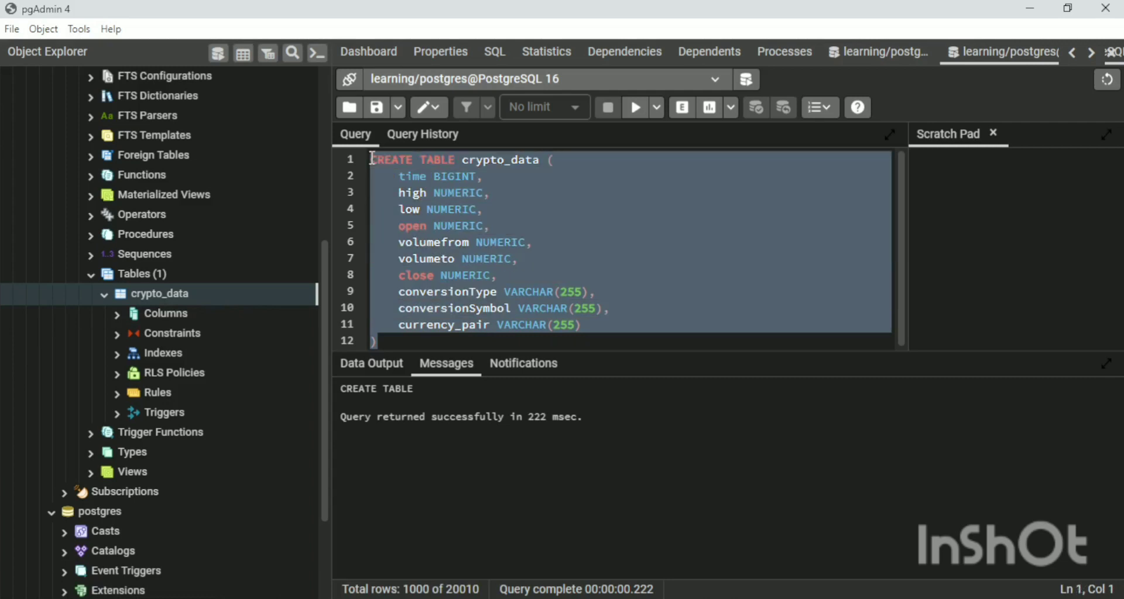
{"action": "key", "text": "BackSpace"}
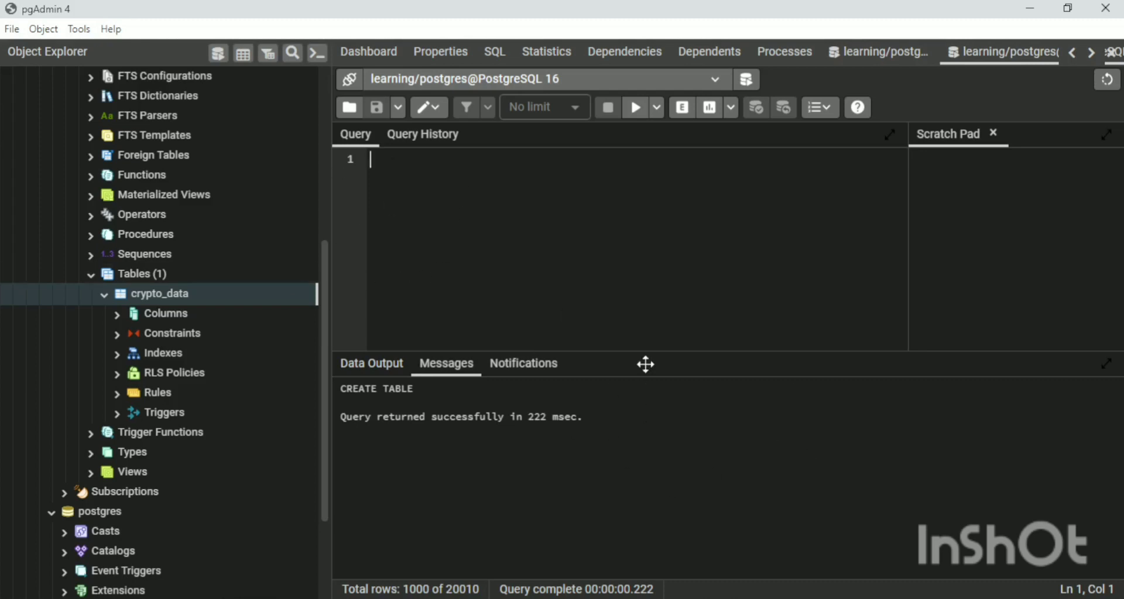
{"action": "type", "text": "SELECT "}
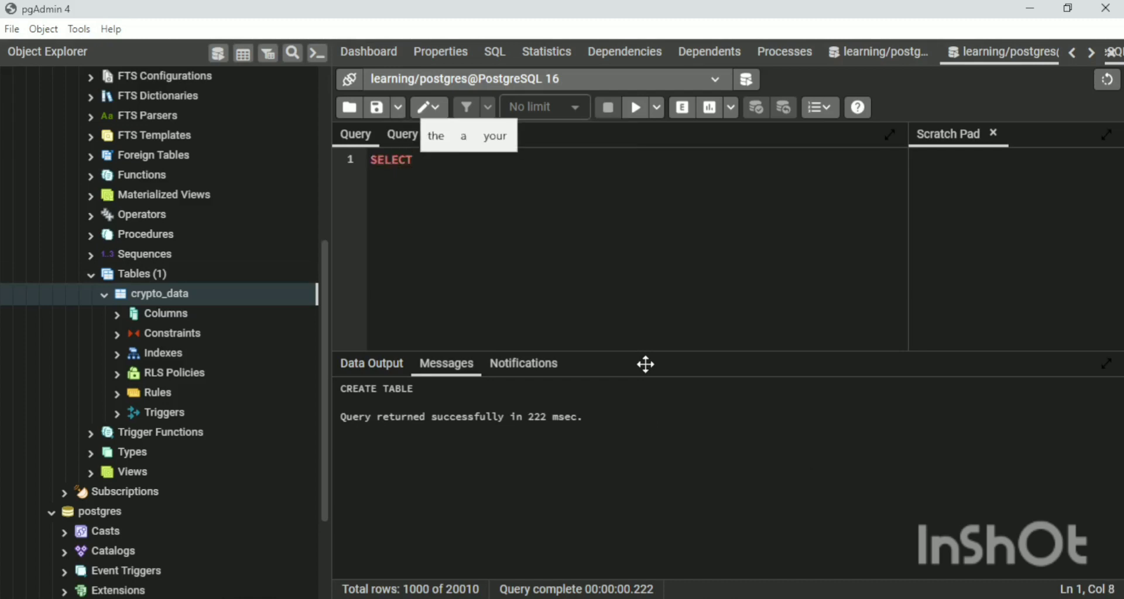
{"action": "type", "text": "* FR"}
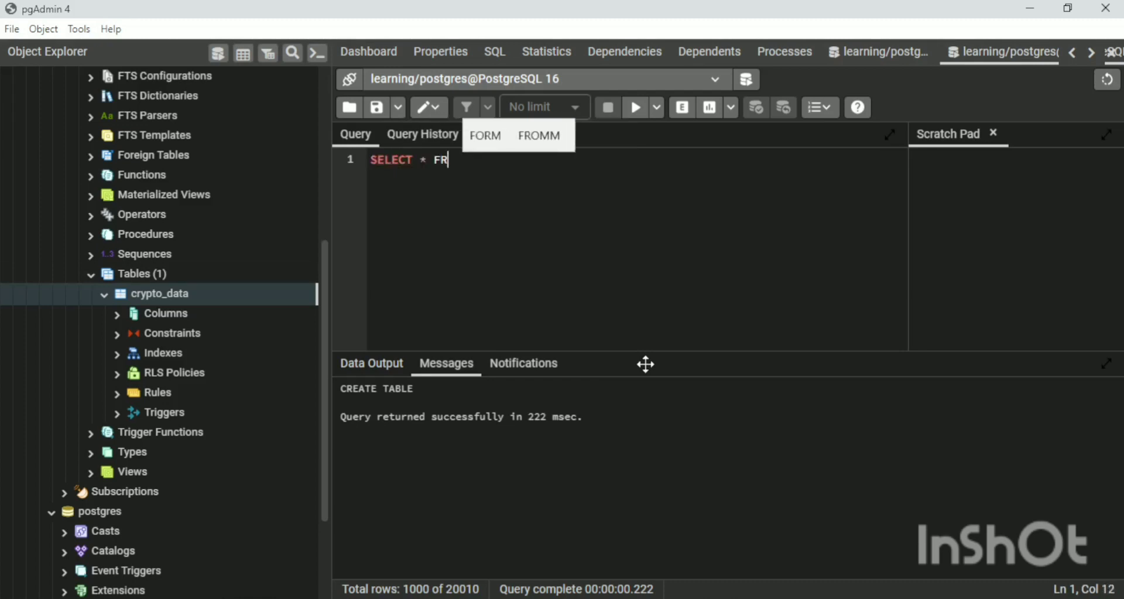
{"action": "type", "text": "OM c"}
{"action": "key", "text": "BackSpace"}
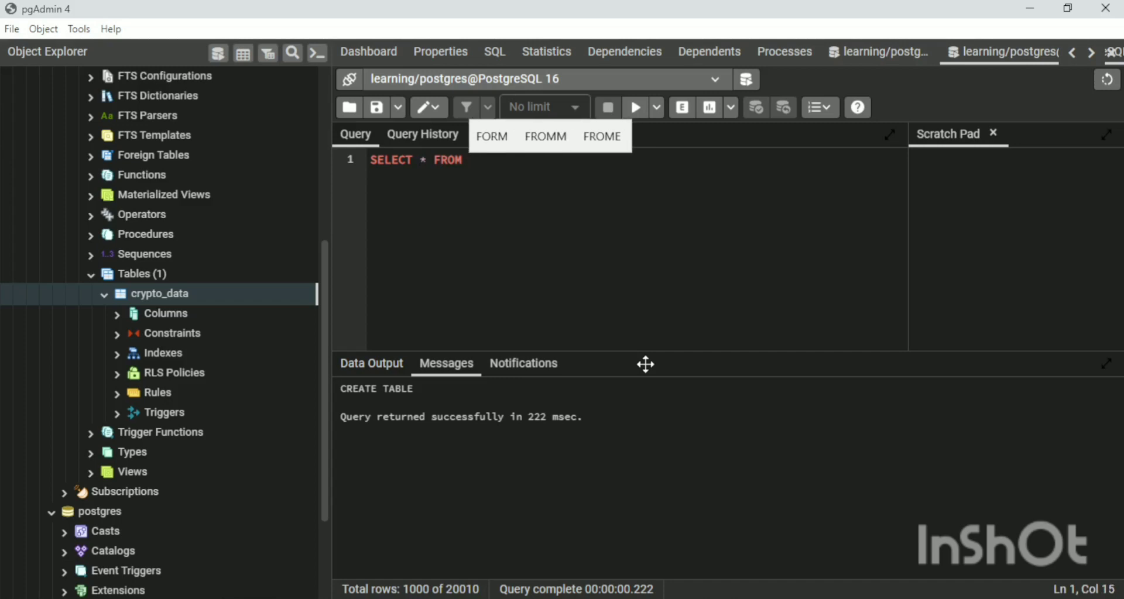
{"action": "type", "text": "cr"}
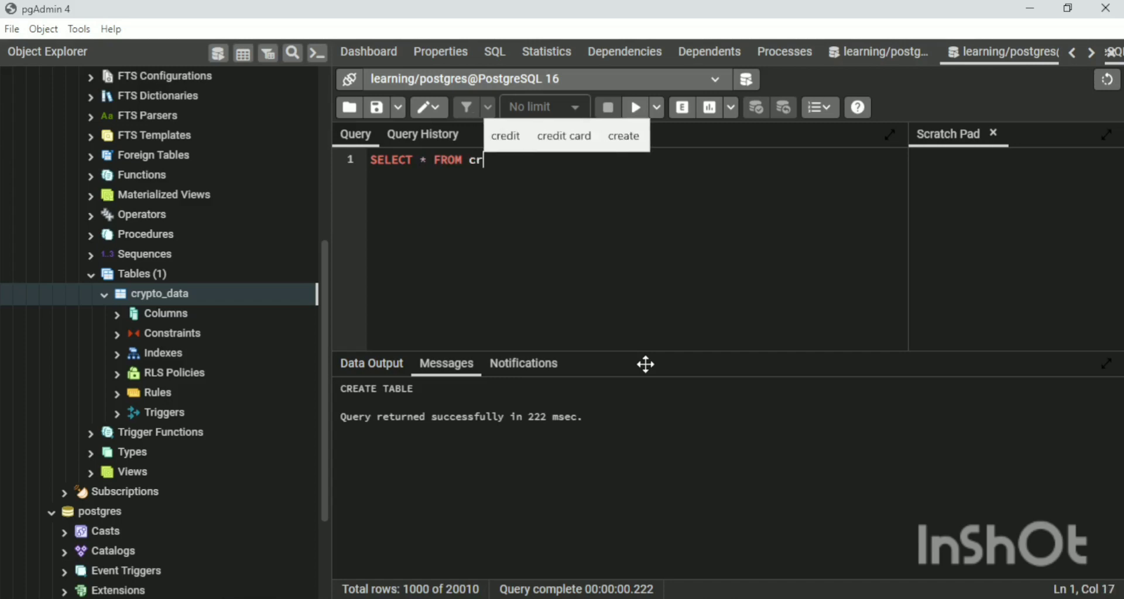
{"action": "type", "text": "ypt"}
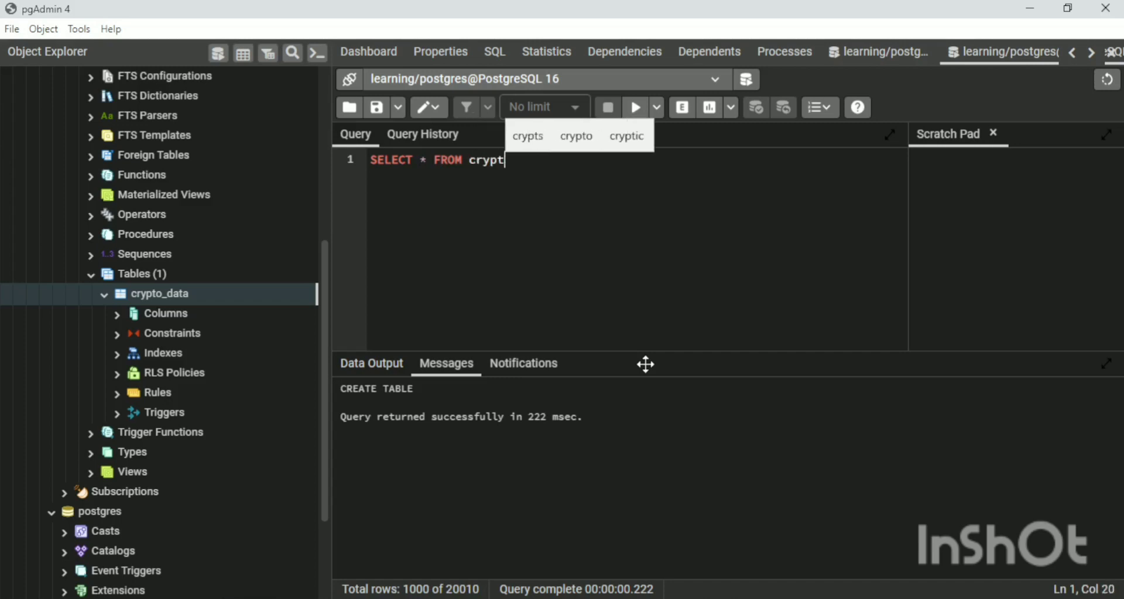
{"action": "type", "text": "o_"}
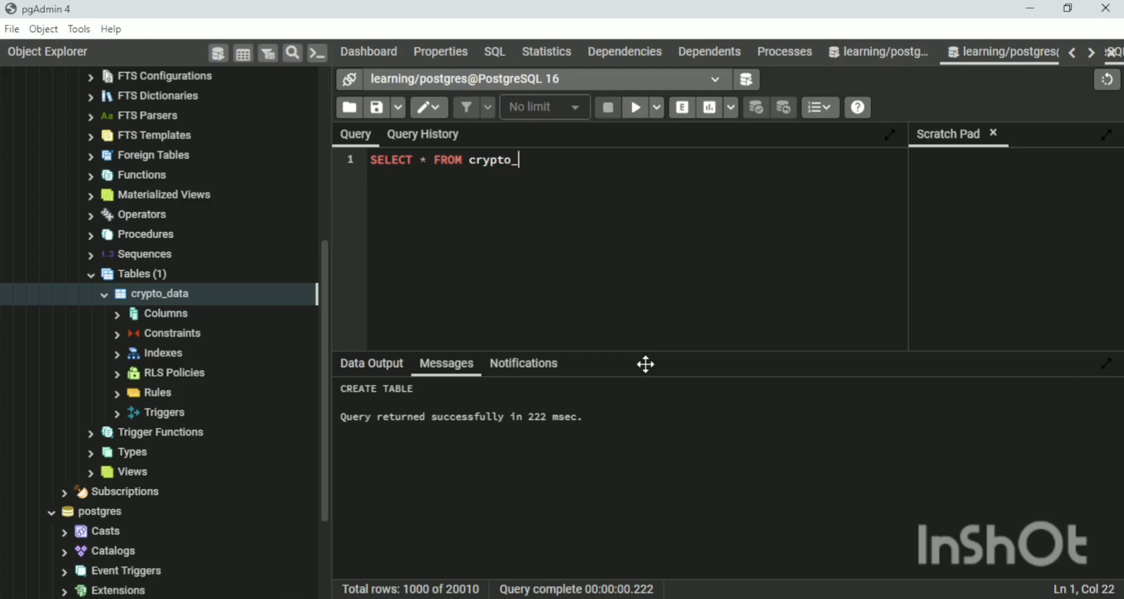
{"action": "type", "text": "data"}
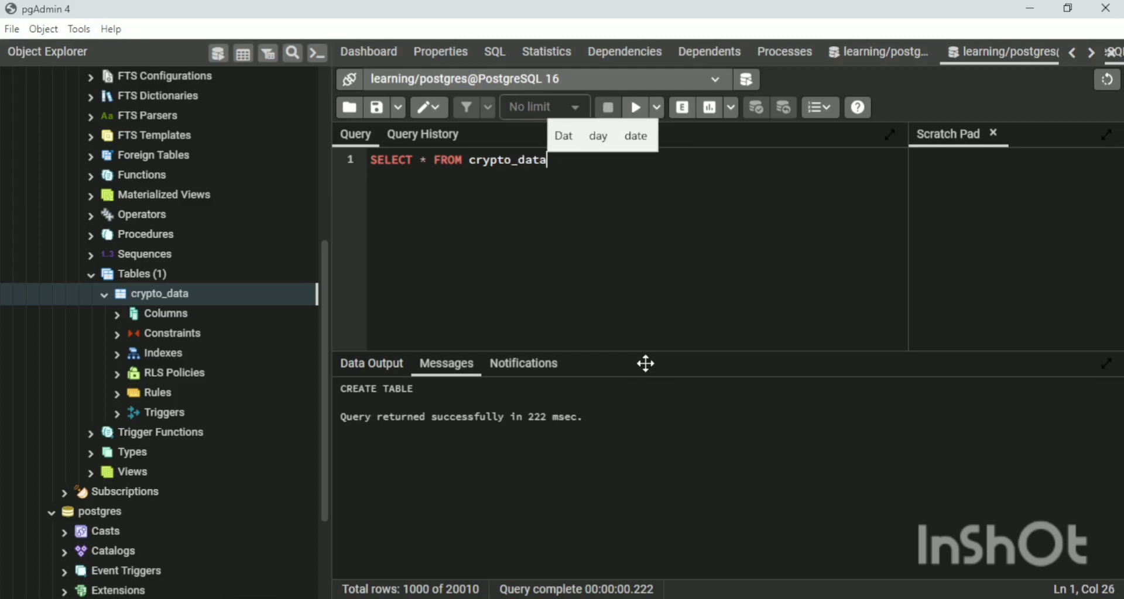
{"action": "left_click", "coordinate": [678, 311]}
{"action": "type", "text": ";"}
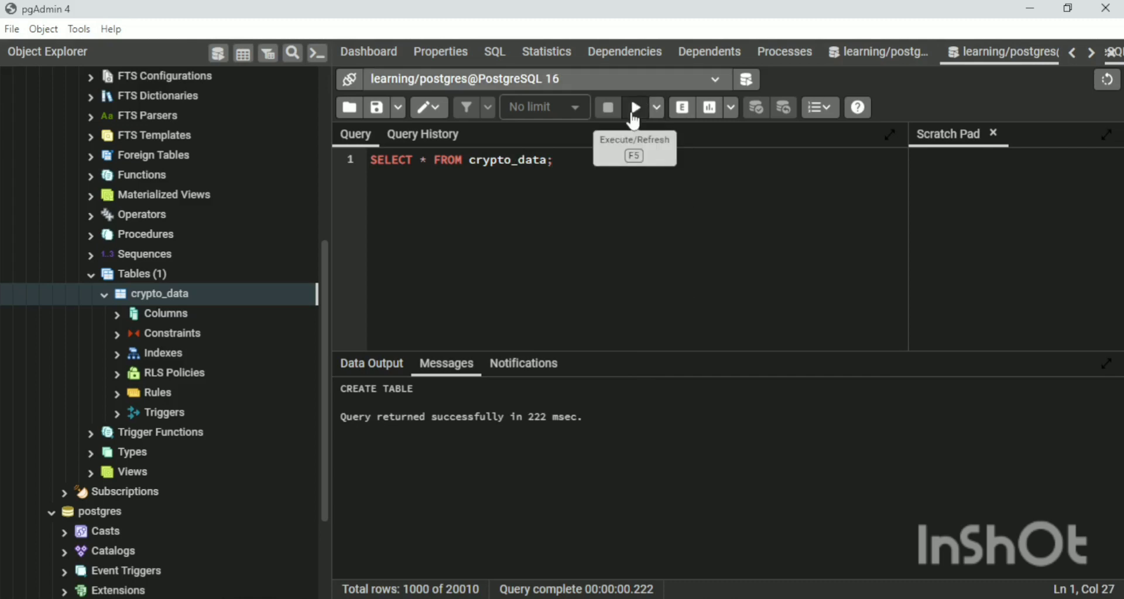
{"action": "left_click", "coordinate": [633, 110]}
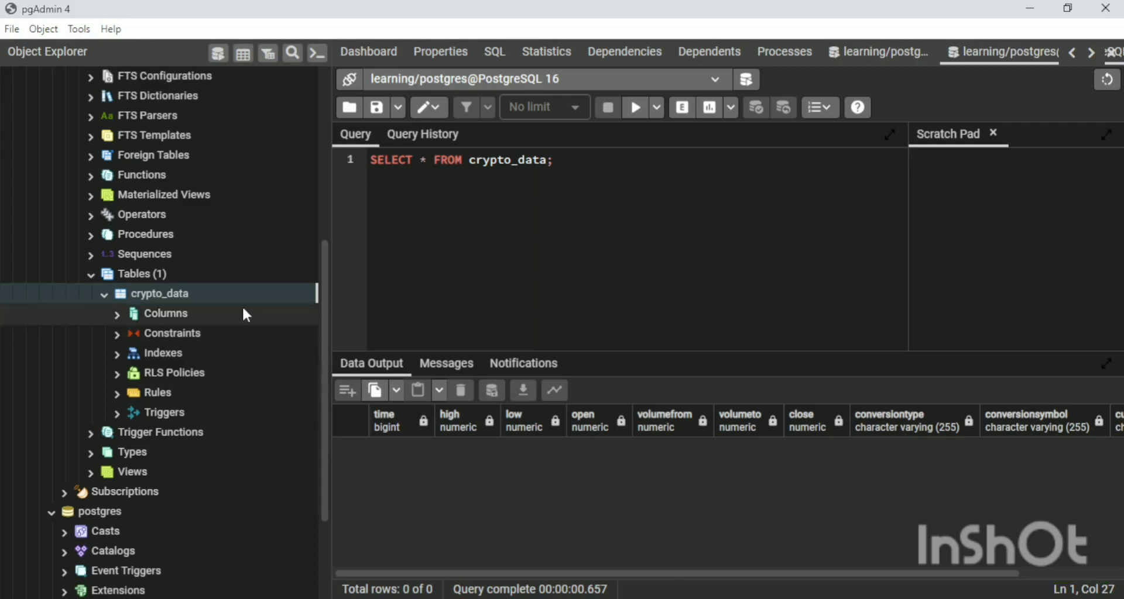
Open the Import/Export Data dialog for the crypto_data table.
{"action": "right_click", "coordinate": [211, 297]}
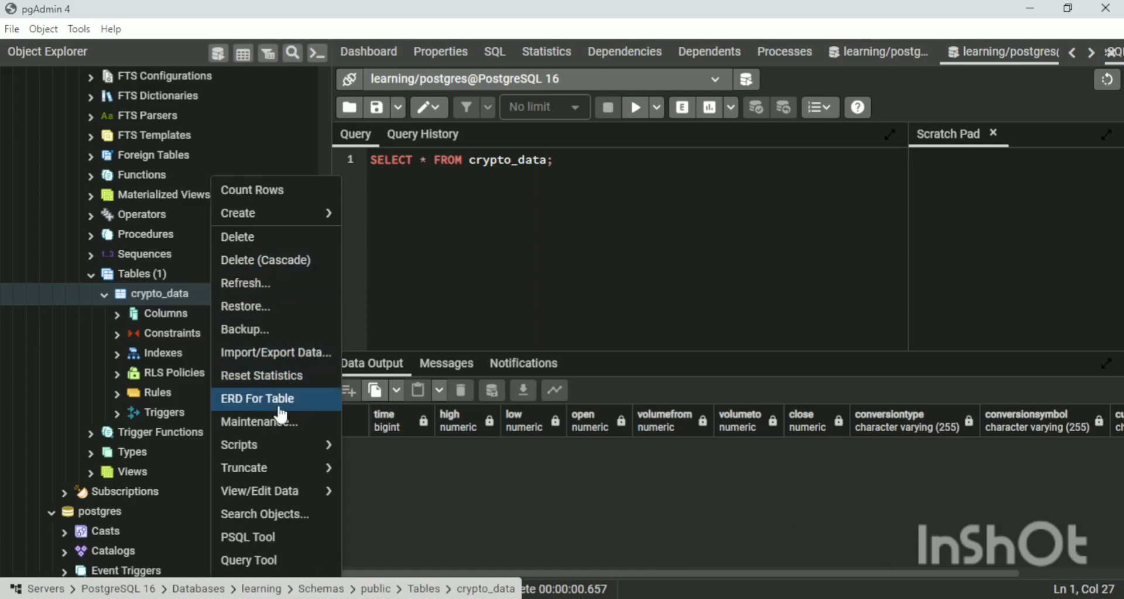
{"action": "left_click", "coordinate": [269, 355]}
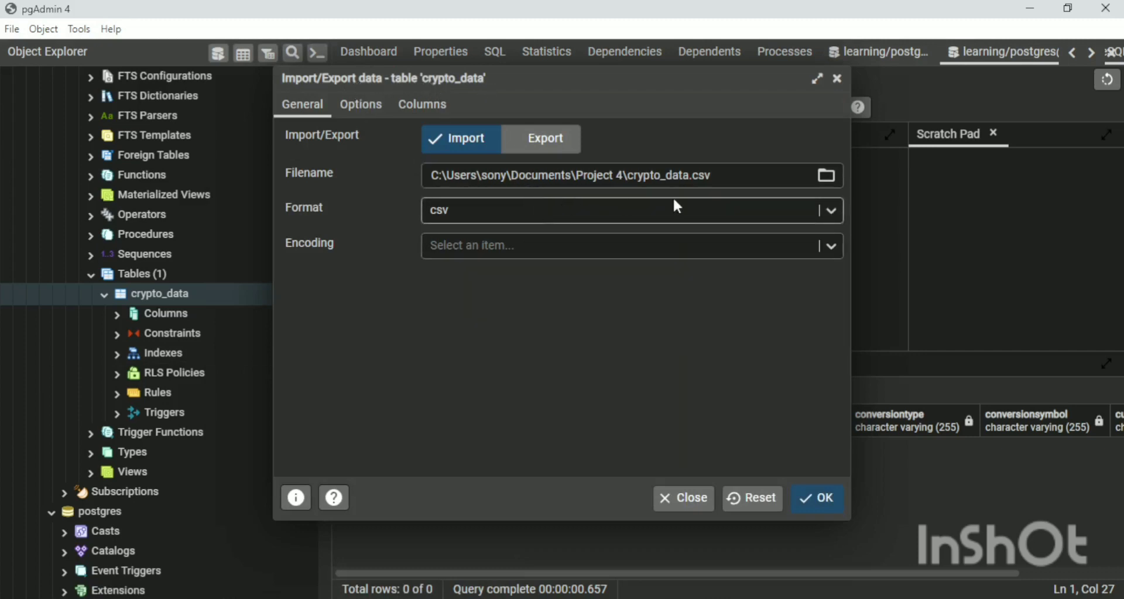
{"action": "left_click", "coordinate": [826, 175]}
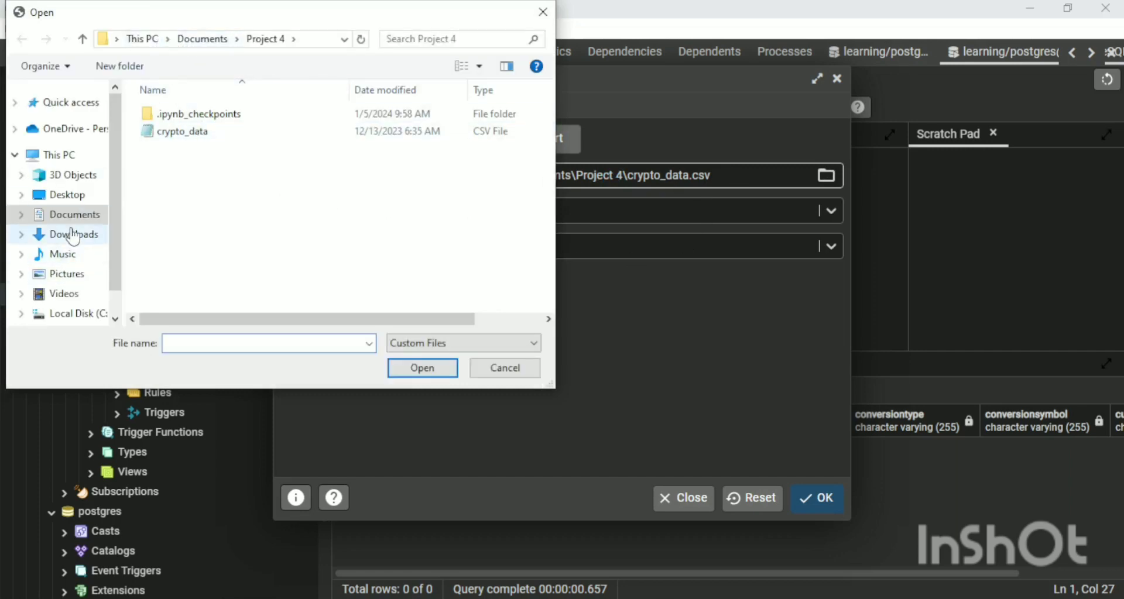
{"action": "left_click", "coordinate": [66, 196]}
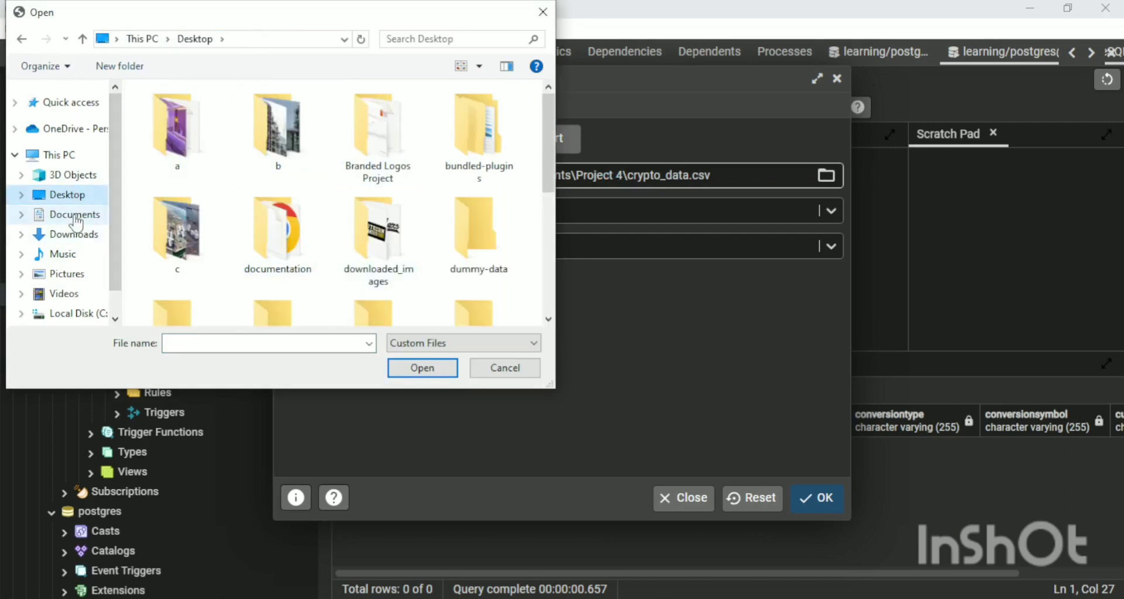
{"action": "left_click", "coordinate": [74, 217]}
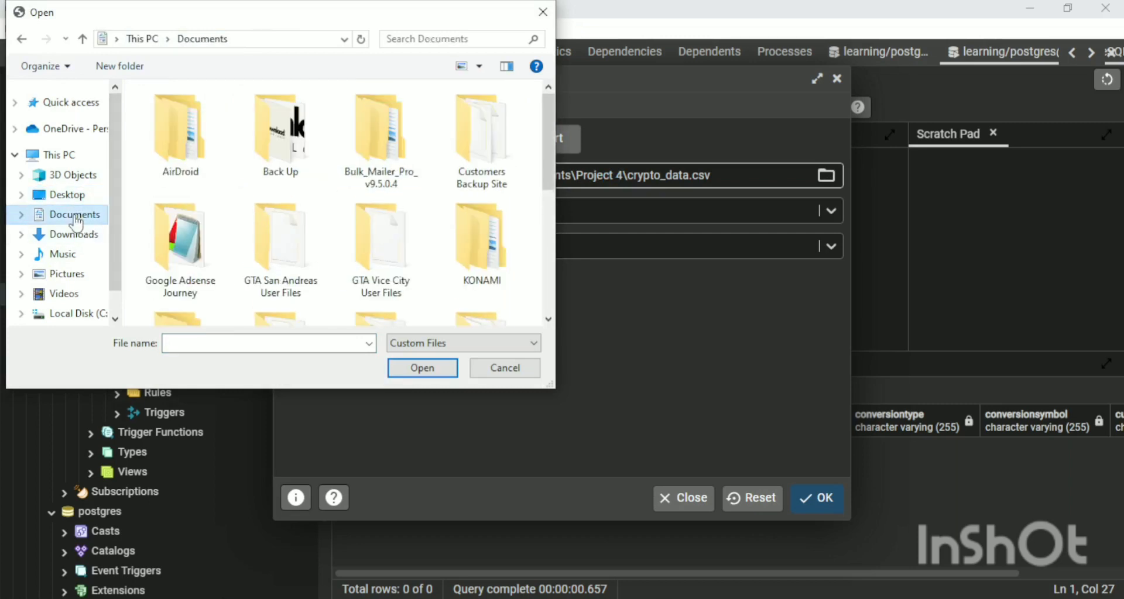
{"action": "left_click", "coordinate": [525, 371]}
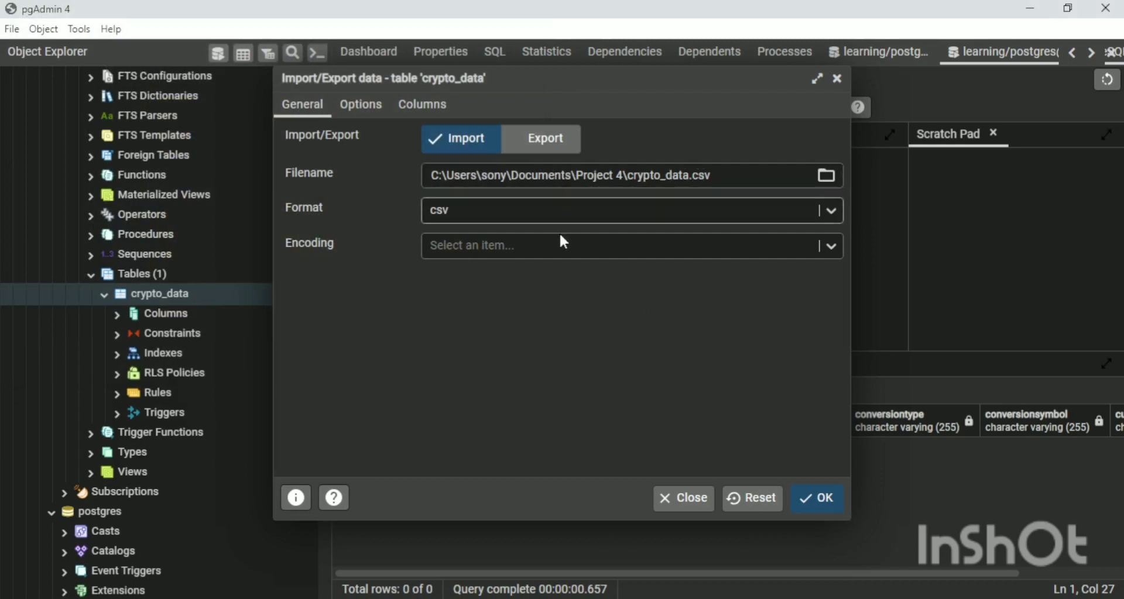
{"action": "left_click", "coordinate": [796, 210]}
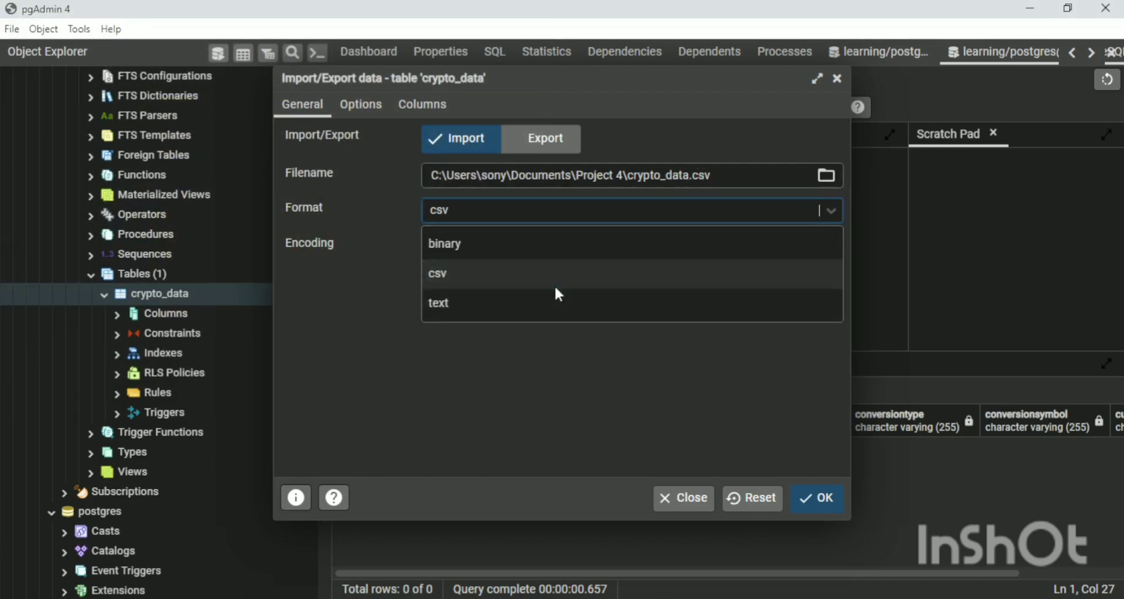
{"action": "left_click", "coordinate": [511, 346]}
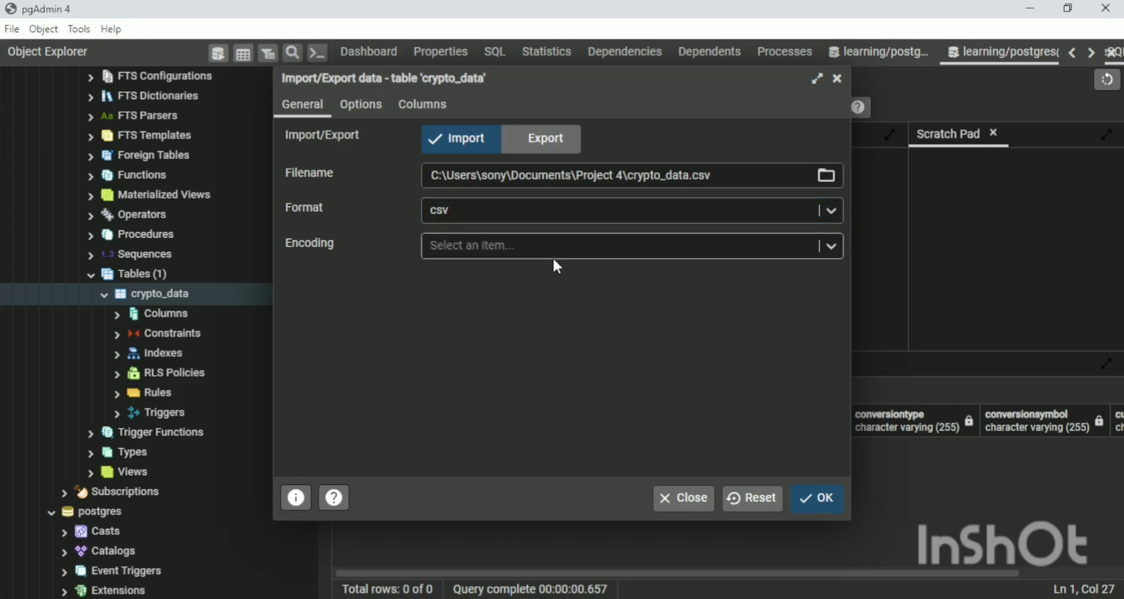
Check that the import options have Header enabled and a comma delimiter, and review the quote, escape and NULL string settings.
{"action": "left_click", "coordinate": [361, 109]}
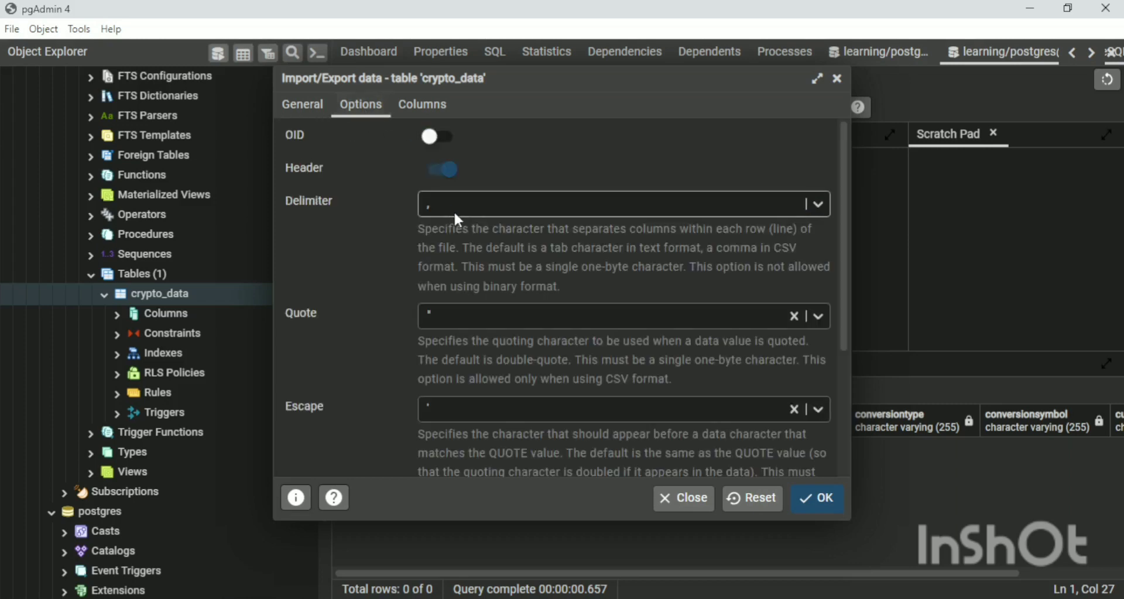
{"action": "left_click", "coordinate": [445, 173]}
{"action": "left_click", "coordinate": [447, 174]}
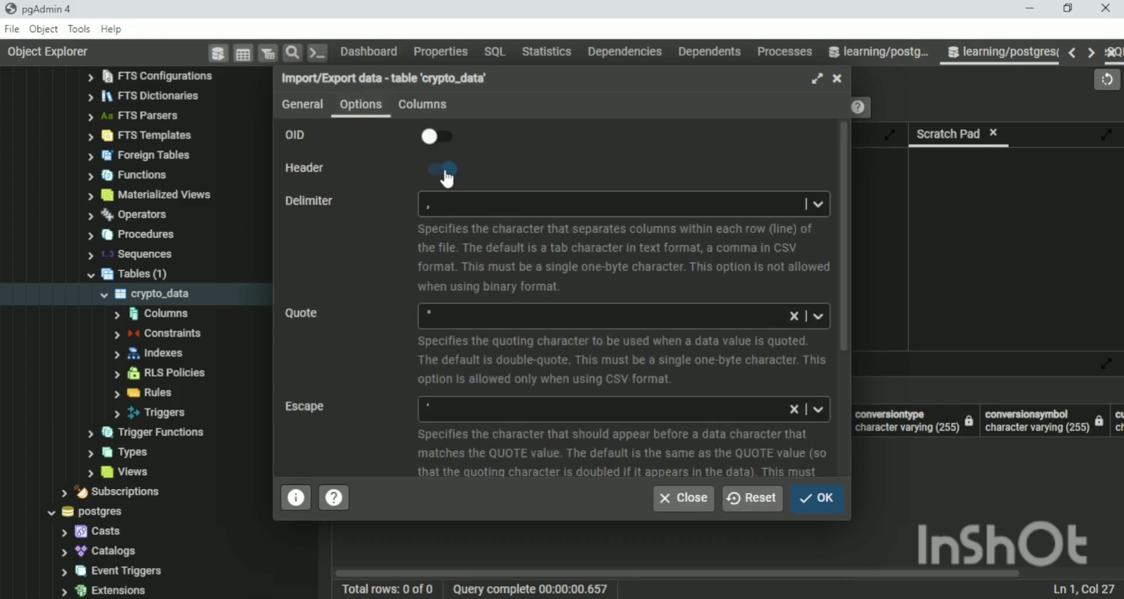
{"action": "left_click", "coordinate": [445, 174]}
{"action": "left_click", "coordinate": [443, 174]}
{"action": "left_click", "coordinate": [441, 174]}
{"action": "left_click", "coordinate": [441, 175]}
{"action": "scroll", "coordinate": [595, 233], "scroll_direction": "down", "scroll_amount": 3}
{"action": "scroll", "coordinate": [596, 237], "scroll_direction": "down", "scroll_amount": 1}
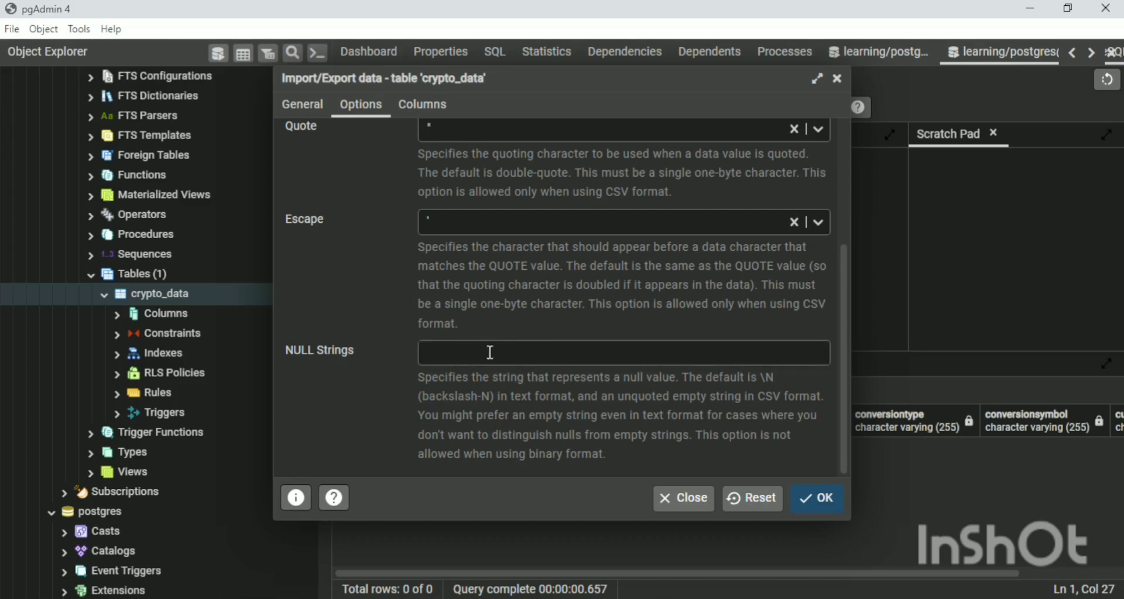
Run the import of crypto_data.csv into the crypto_data table and dismiss both process notifications.
{"action": "left_click", "coordinate": [831, 498]}
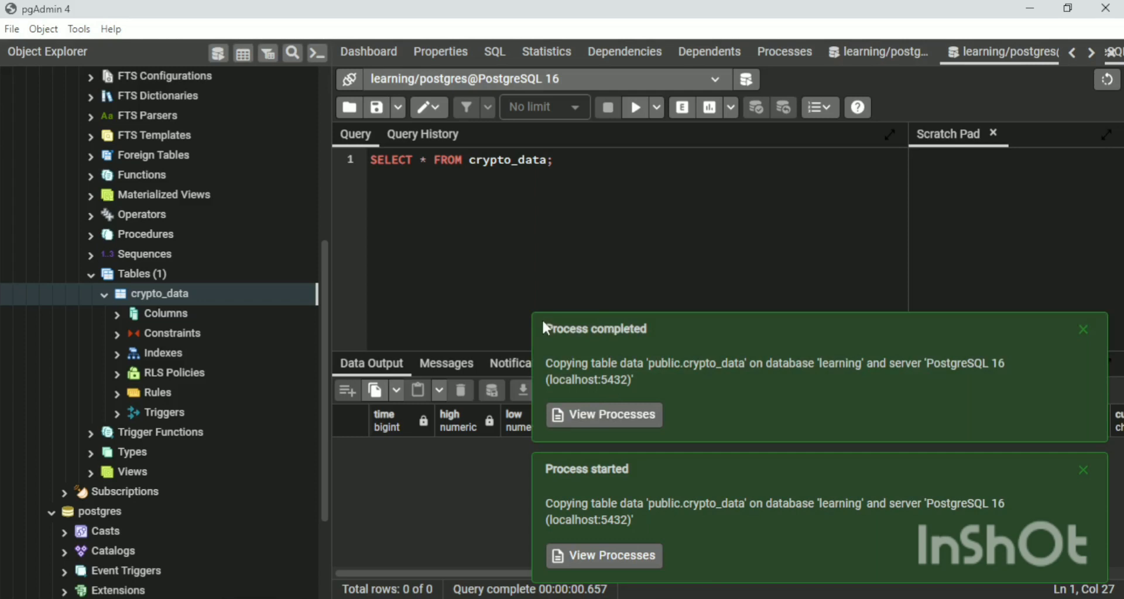
{"action": "left_click", "coordinate": [1083, 329]}
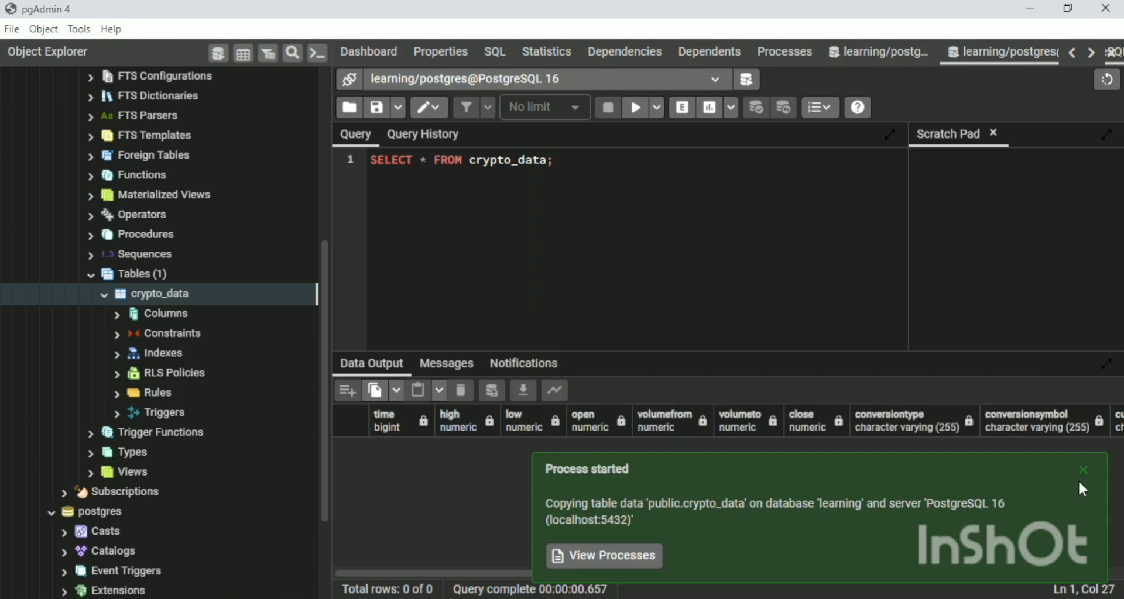
{"action": "left_click", "coordinate": [1079, 477]}
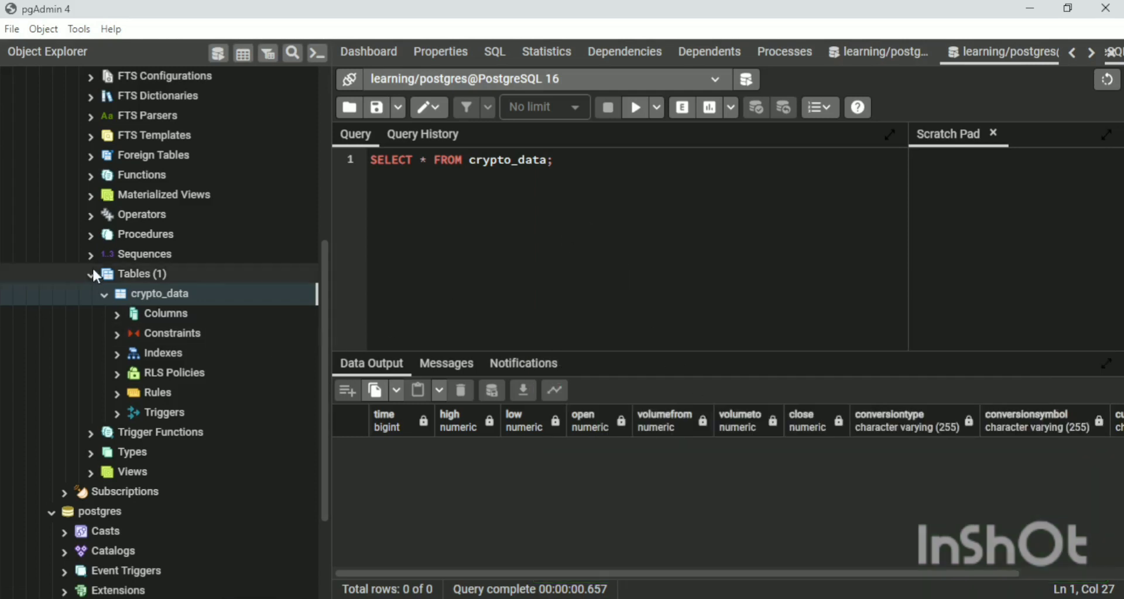
Refresh the learning database in the object tree and return to the crypto_data table.
{"action": "scroll", "coordinate": [92, 267], "scroll_direction": "up", "scroll_amount": 6}
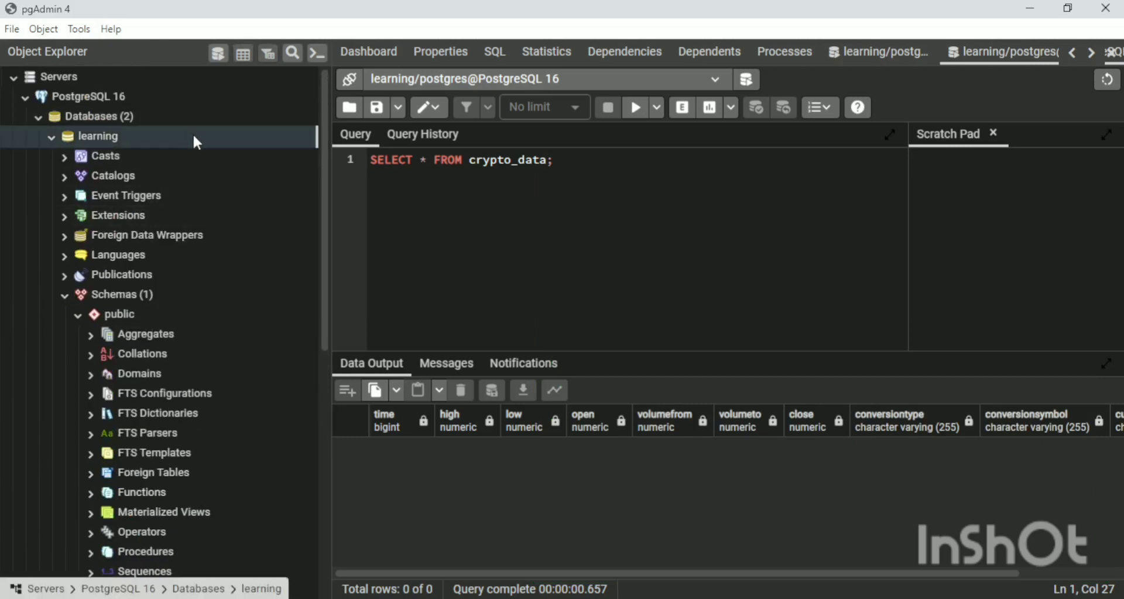
{"action": "right_click", "coordinate": [195, 135]}
{"action": "left_click", "coordinate": [228, 222]}
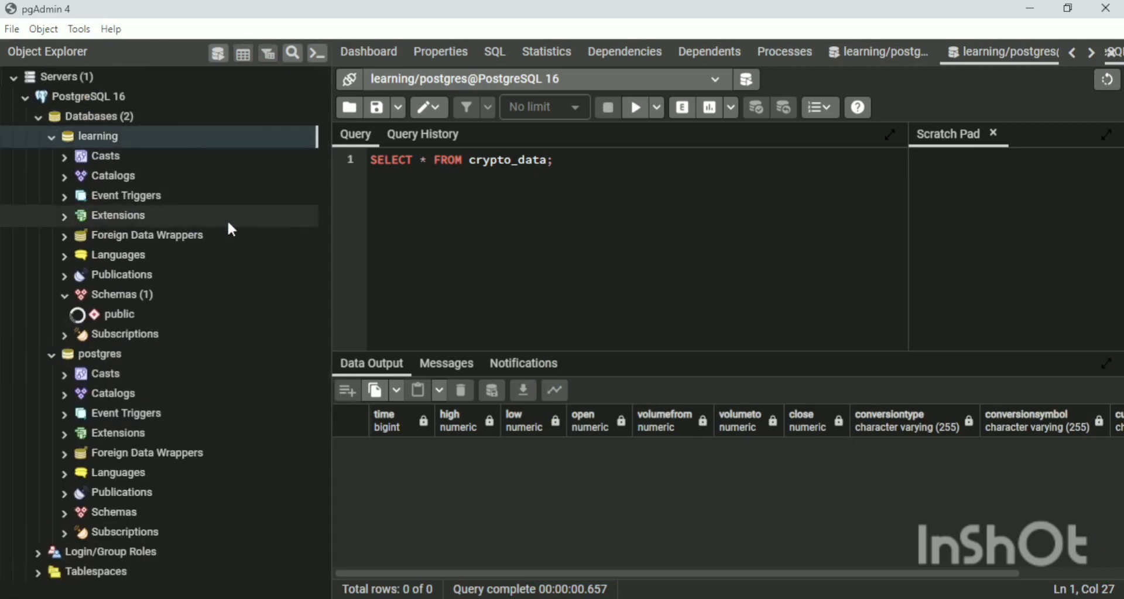
{"action": "scroll", "coordinate": [238, 268], "scroll_direction": "down", "scroll_amount": 5}
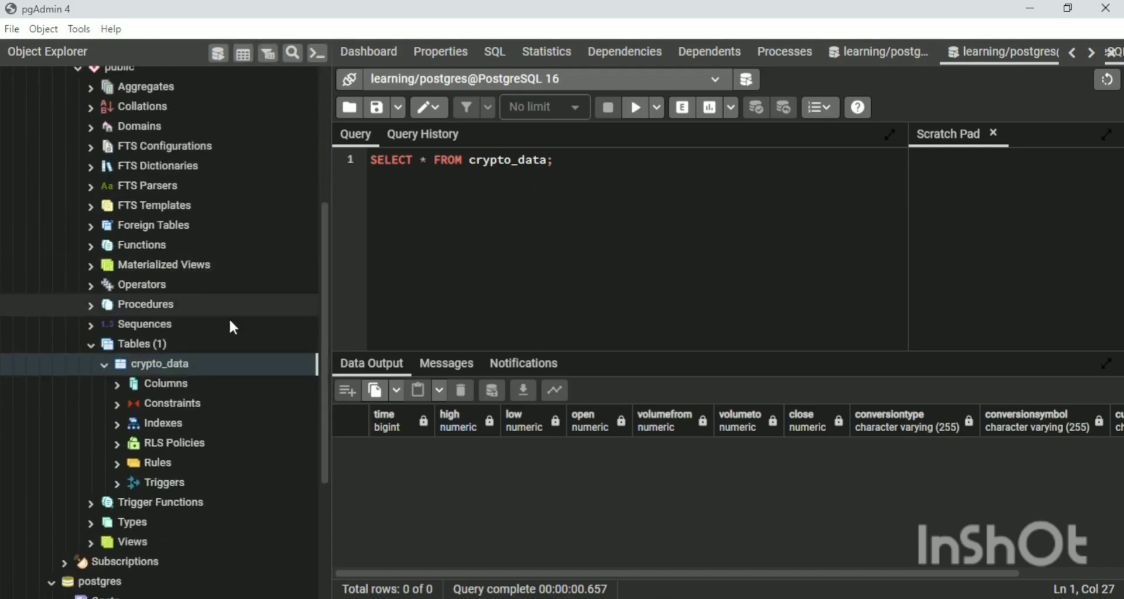
Execute the SELECT * FROM crypto_data; query again and look through the rows and columns of the imported data.
{"action": "left_click", "coordinate": [637, 109]}
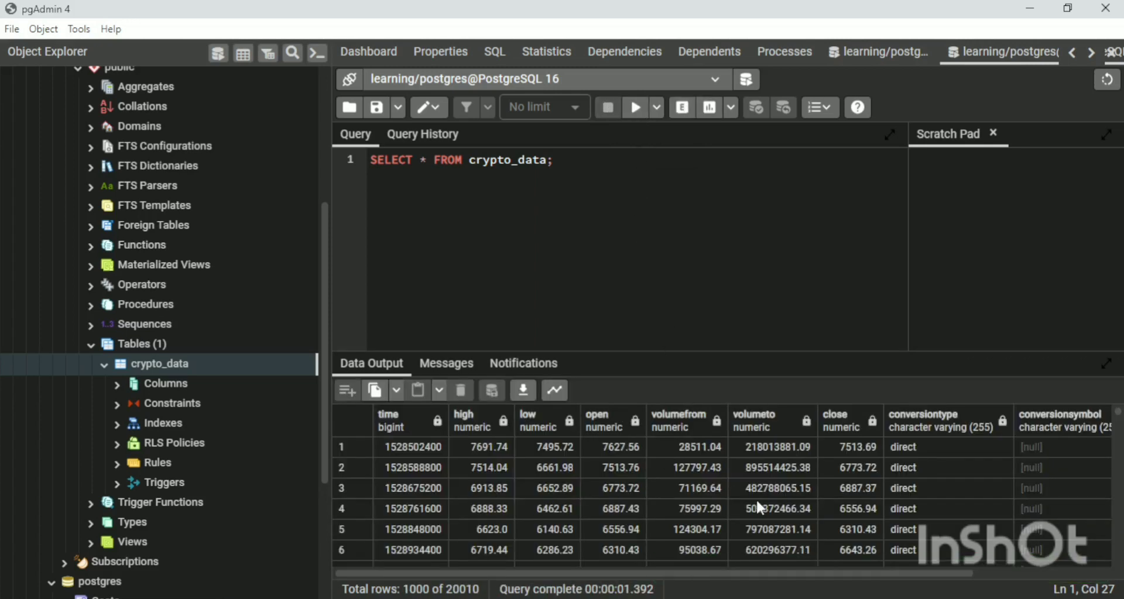
{"action": "scroll", "coordinate": [756, 498], "scroll_direction": "down", "scroll_amount": 5}
{"action": "scroll", "coordinate": [750, 495], "scroll_direction": "down", "scroll_amount": 8}
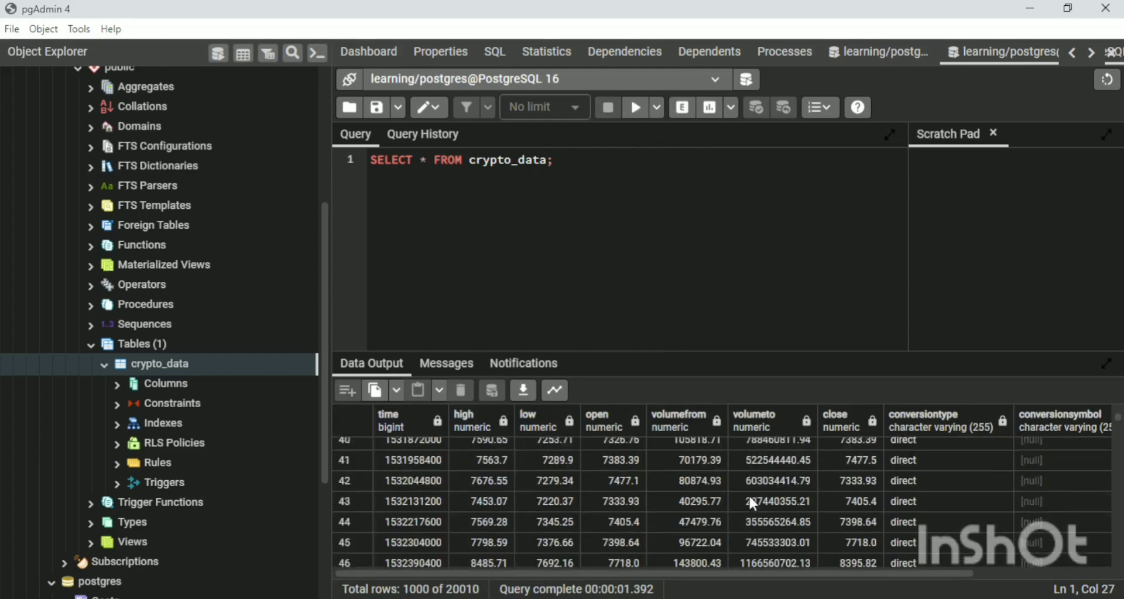
{"action": "scroll", "coordinate": [749, 494], "scroll_direction": "up", "scroll_amount": 8}
{"action": "left_click_drag", "start_coordinate": [962, 571], "coordinate": [1028, 570]}
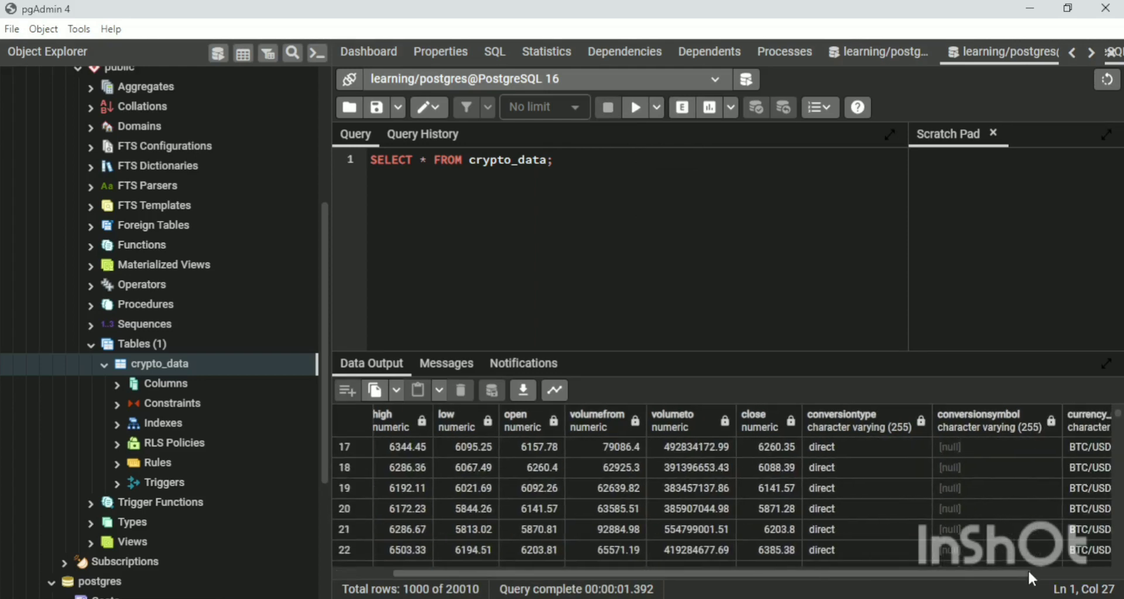
{"action": "scroll", "coordinate": [957, 447], "scroll_direction": "down", "scroll_amount": 18}
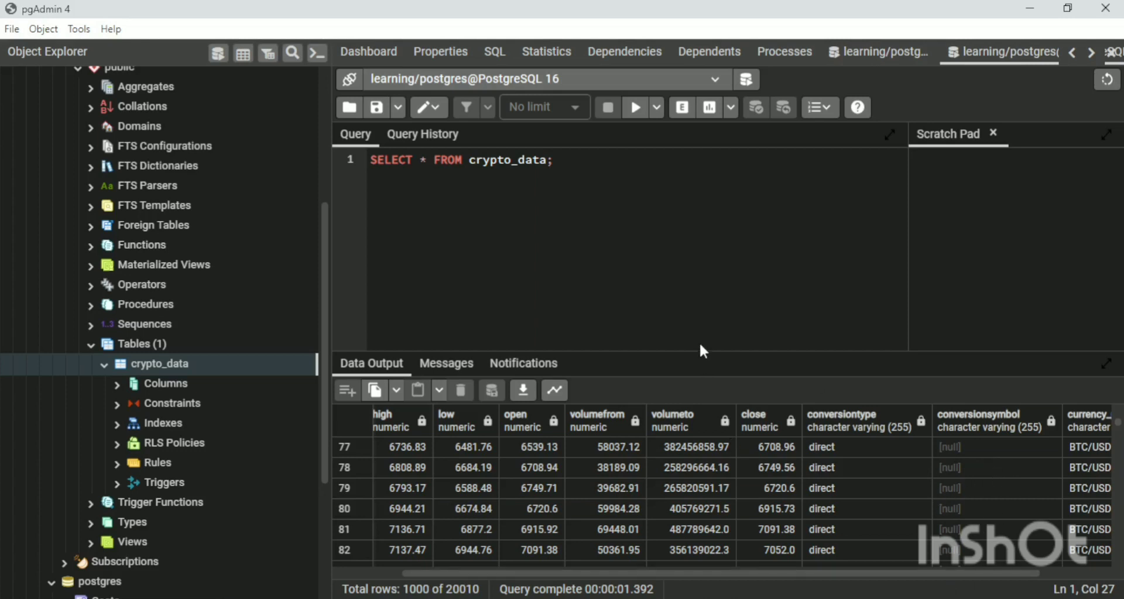
{"action": "scroll", "coordinate": [703, 433], "scroll_direction": "down", "scroll_amount": 10}
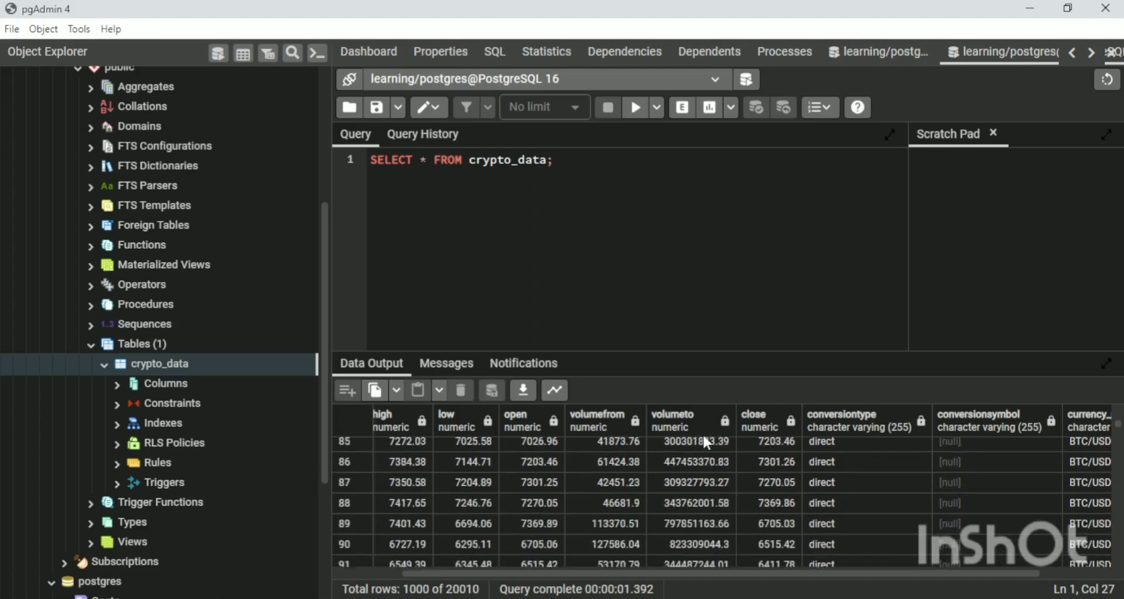